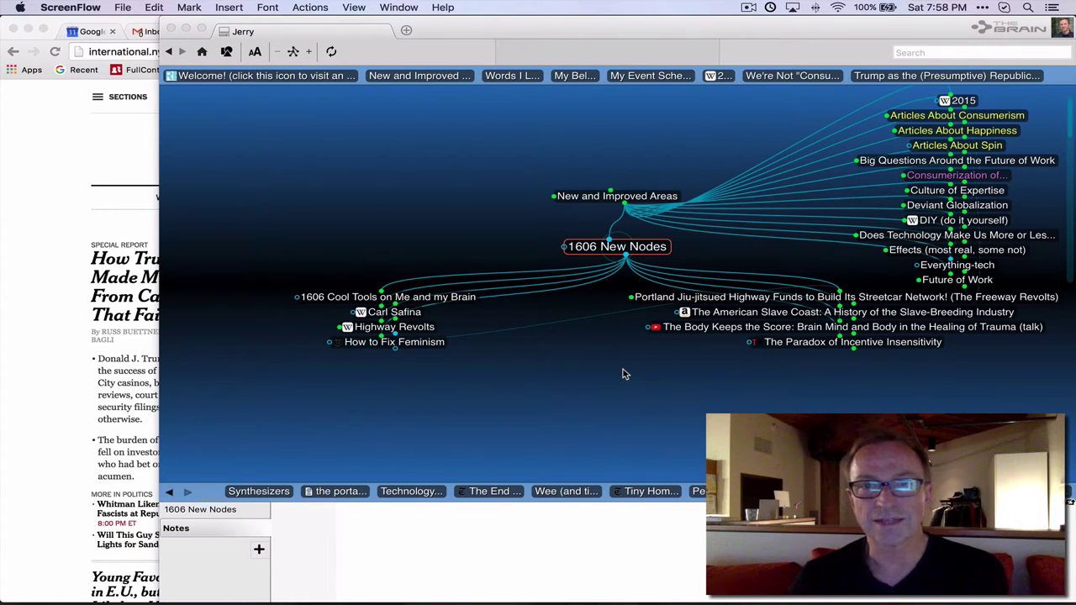
View the My Event Schedule thought and return to 1606 New Nodes.
left_click(642, 77)
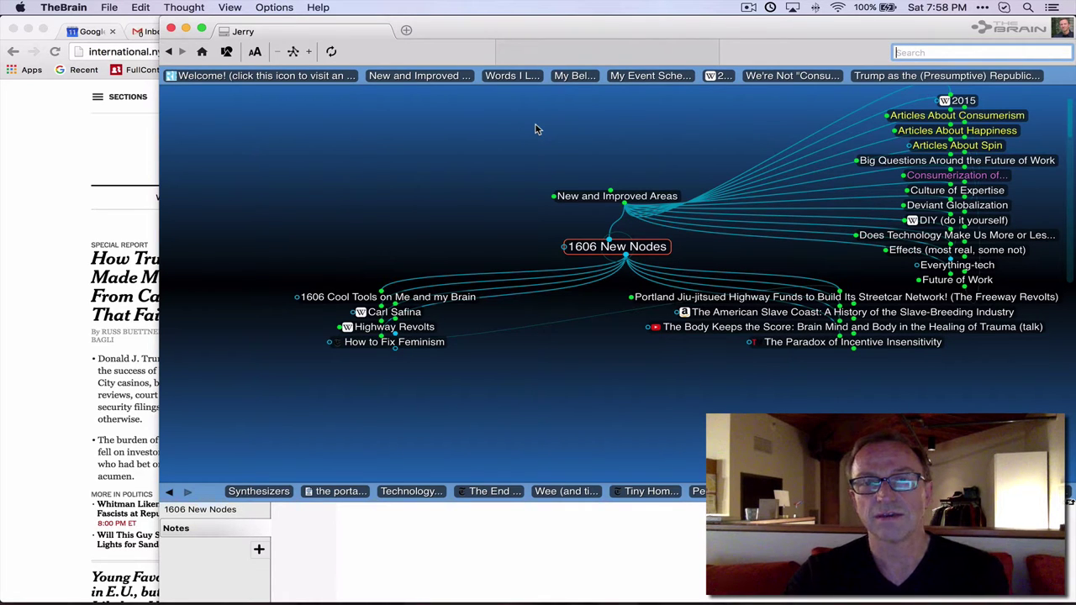
left_click(649, 76)
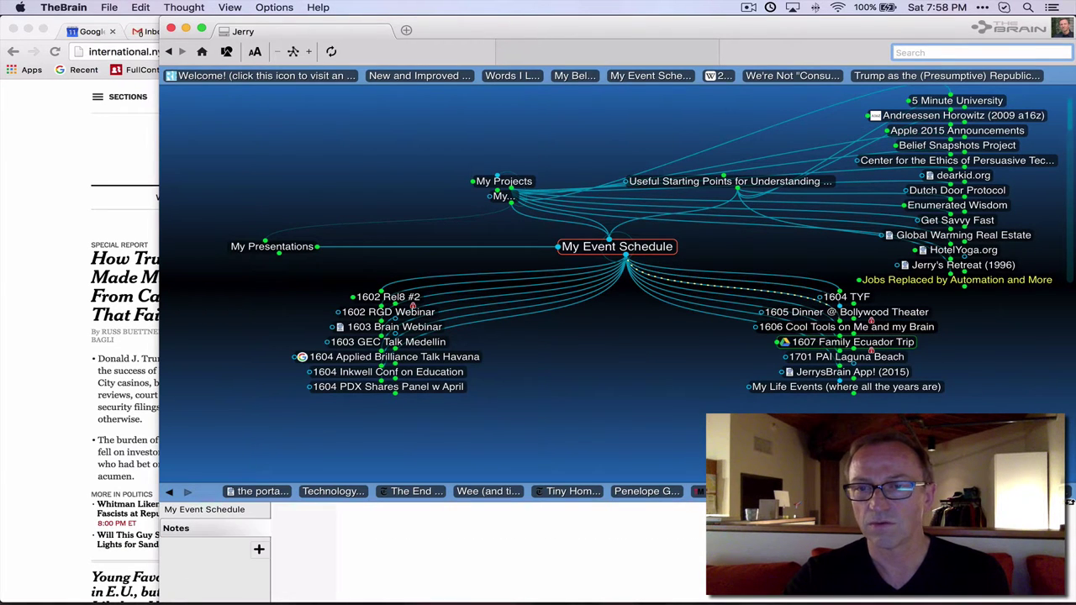
left_click(644, 434)
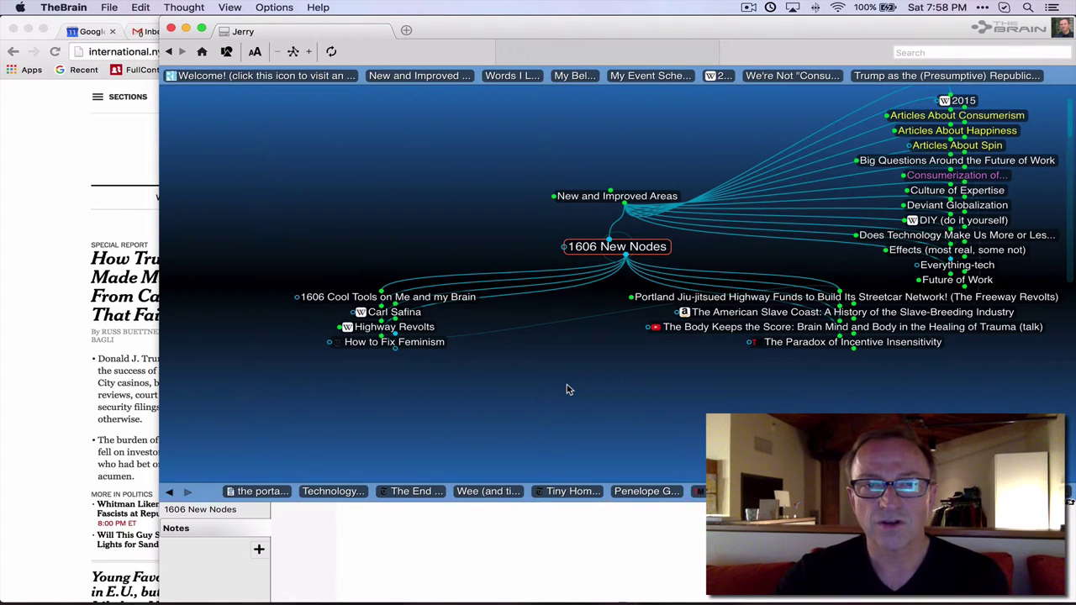
Navigate via Do Animals Have Feelings? to Carl Safina and open his 2015 talk "What are animals thinking and feeling?".
left_click(412, 315)
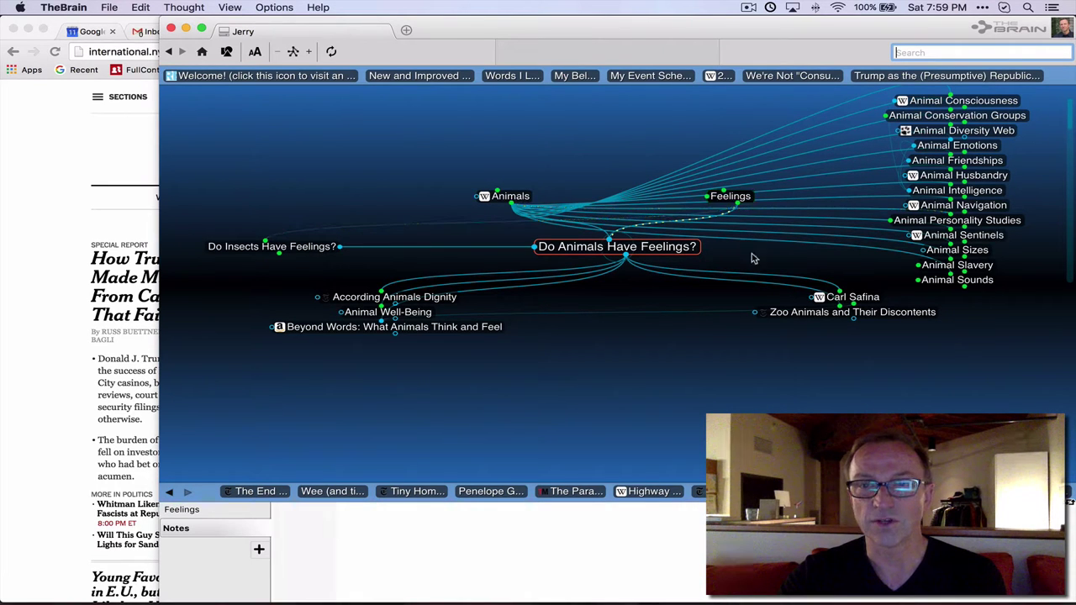
left_click(849, 297)
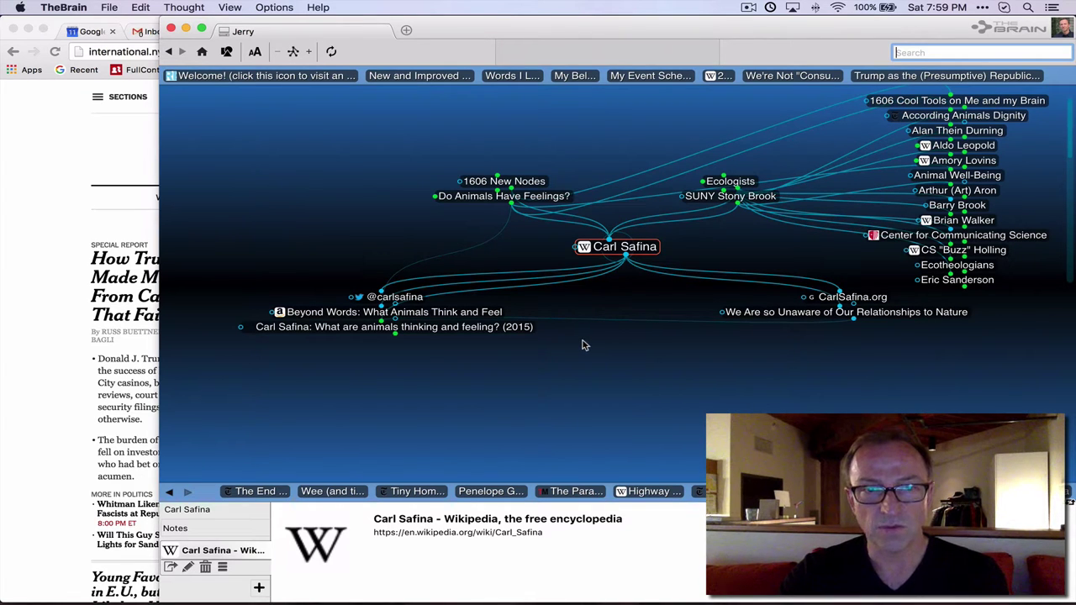
left_click(514, 329)
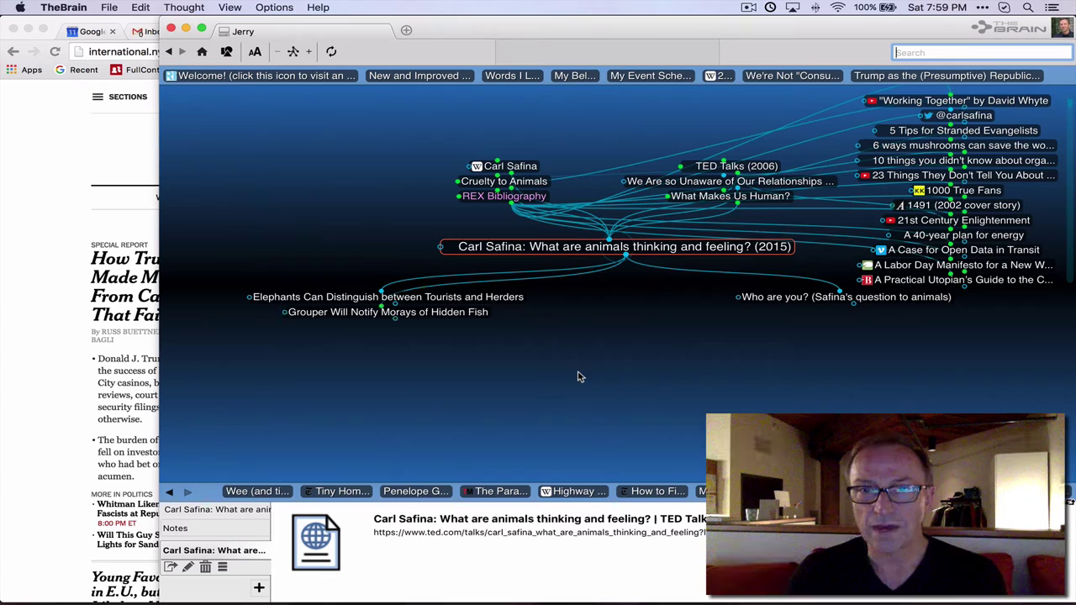
Explore the talk's parent thoughts Cruelty to Animals and TED Talks (2006), returning to the Carl Safina talk after each.
left_click(506, 300)
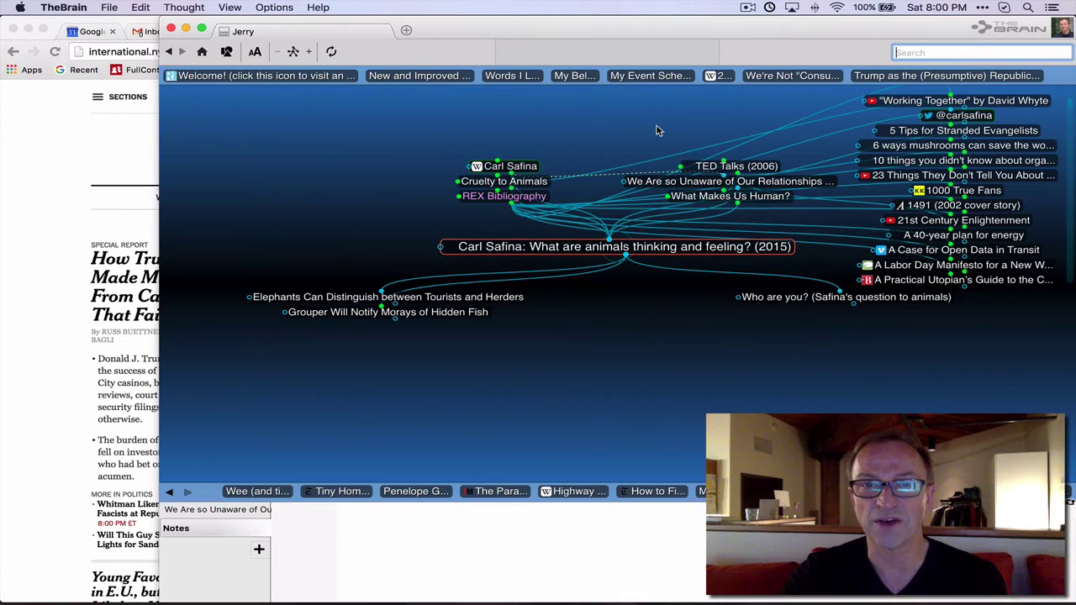
left_click(544, 182)
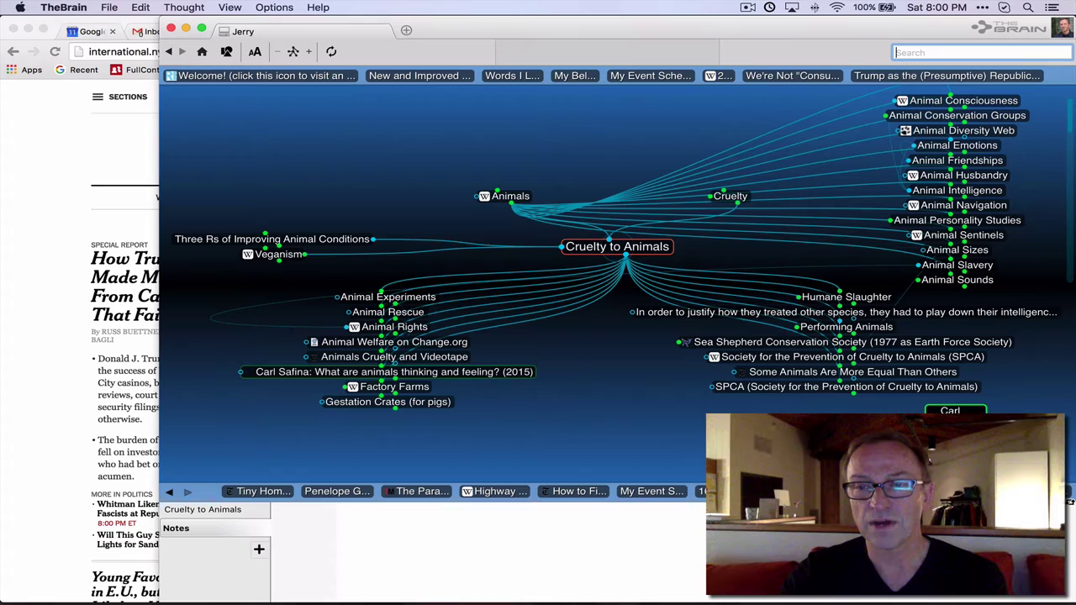
left_click(394, 372)
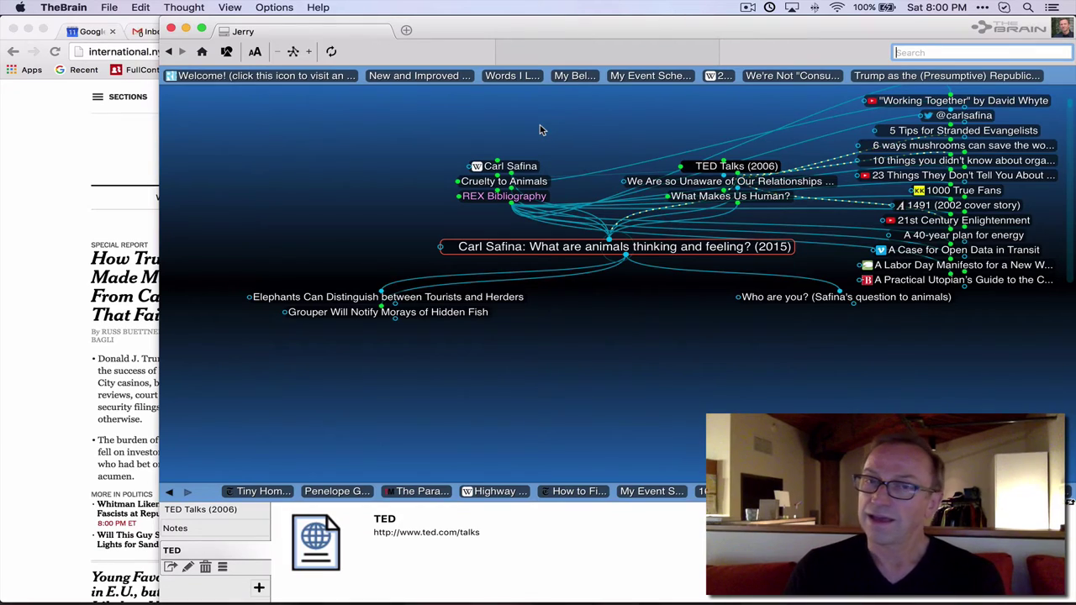
key("alt+Left")
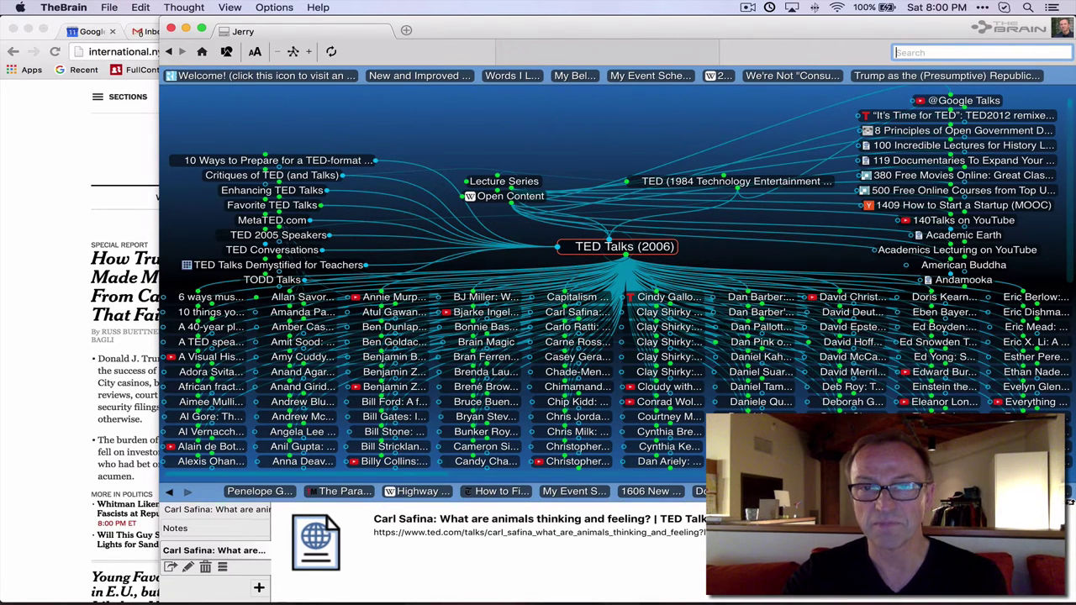
left_click(581, 312)
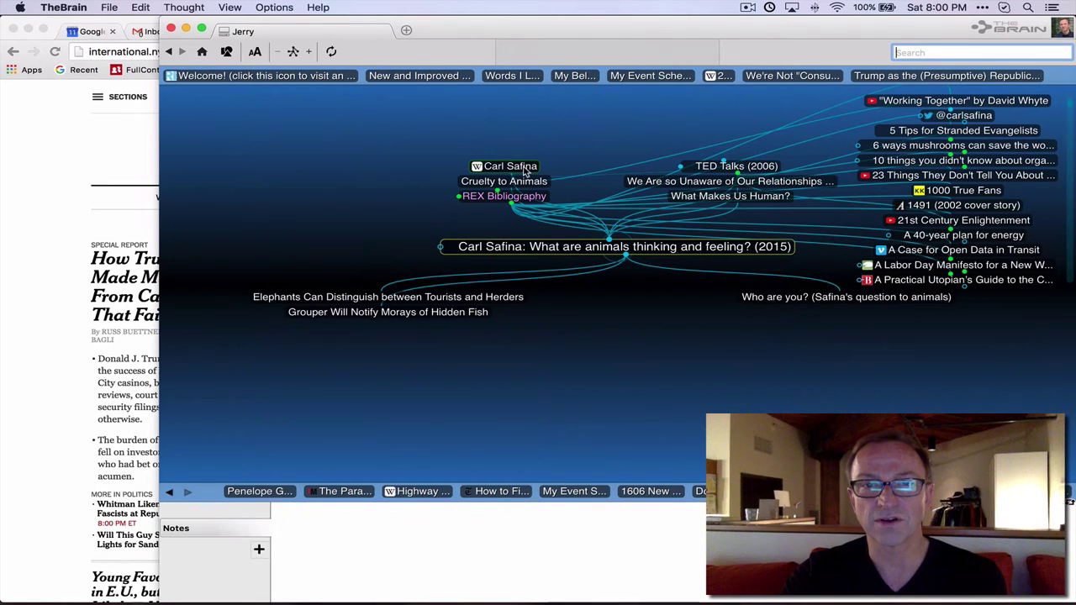
Activate the Carl Safina thought and view its attached Wikipedia article in Chrome before returning to TheBrain.
left_click(404, 164)
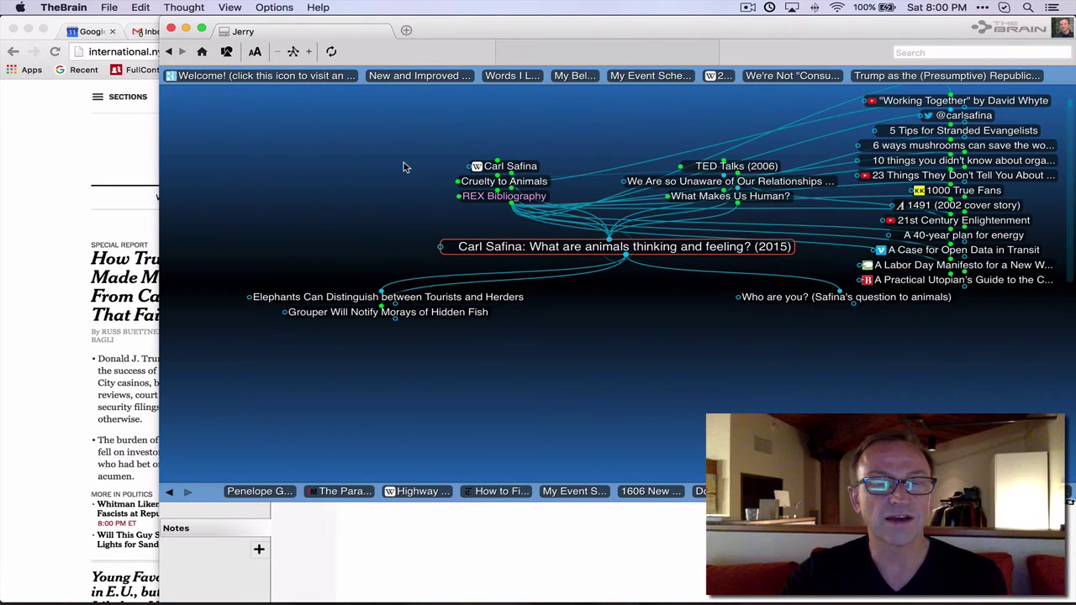
left_click(475, 168)
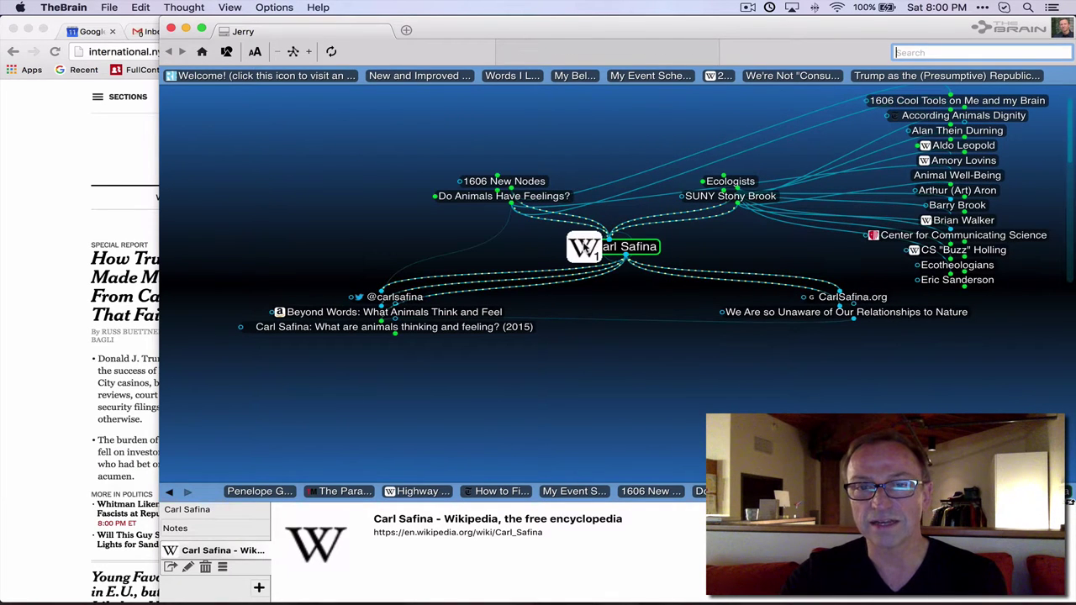
left_click(585, 247)
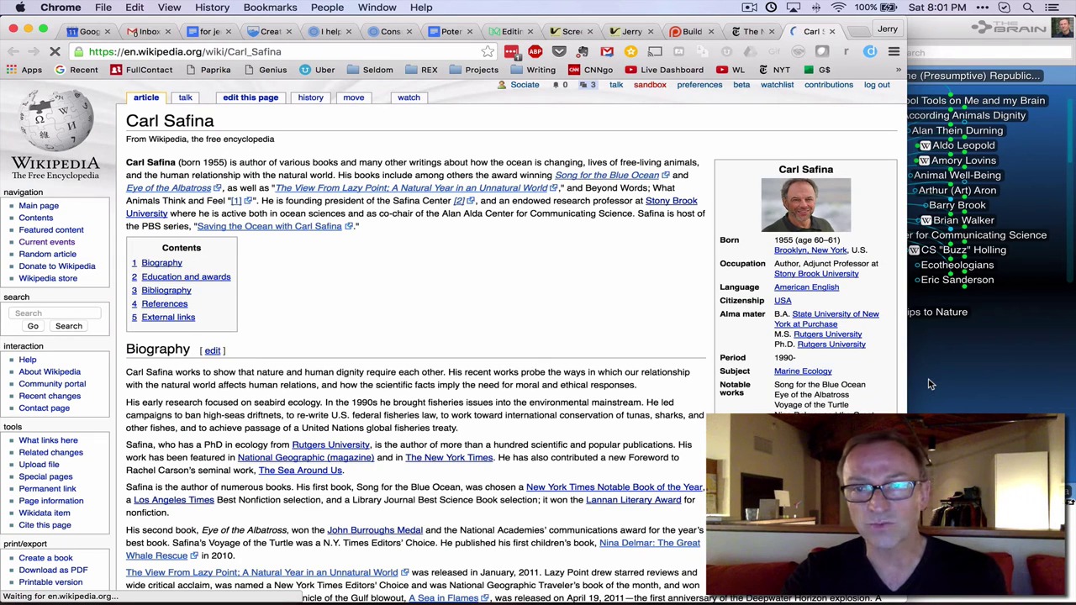
left_click(931, 384)
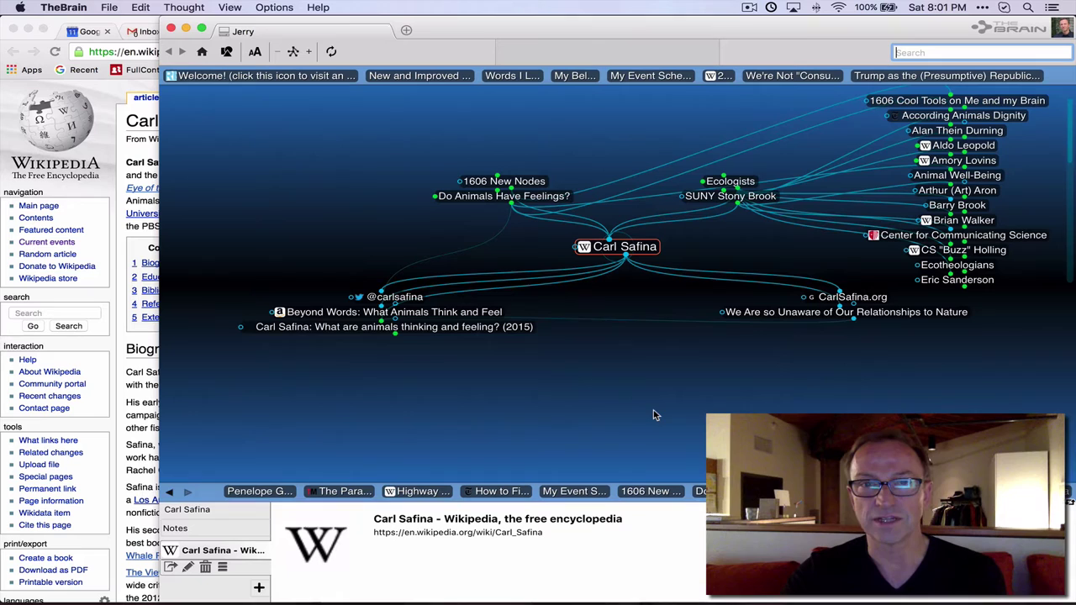
Return to 1606 New Nodes and open the thought about Portland jiu-jitsuing highway funds to build its streetcar network.
left_click(470, 195)
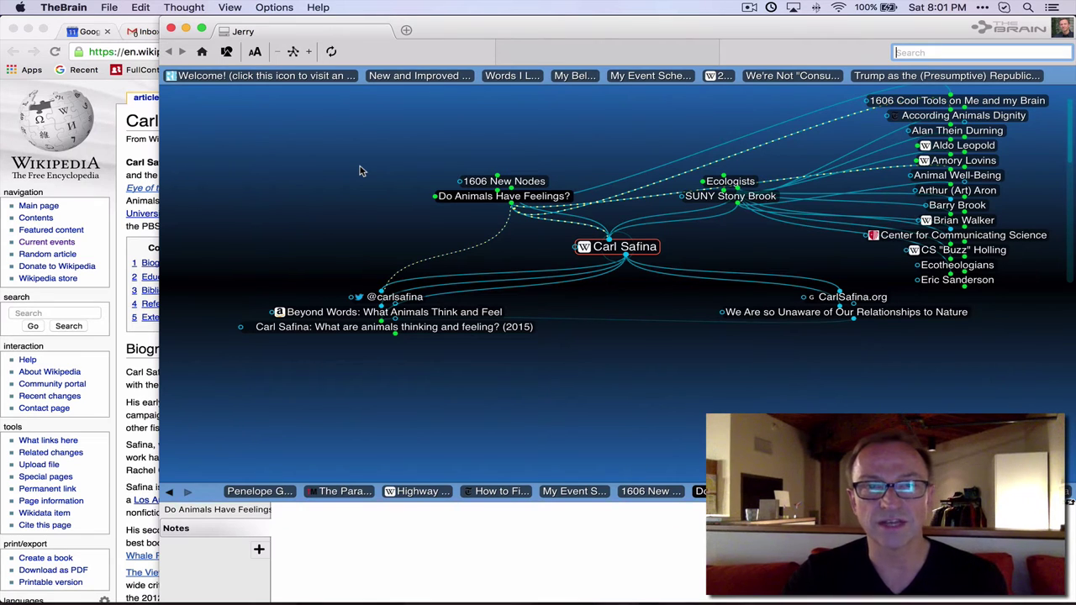
key("alt+Left")
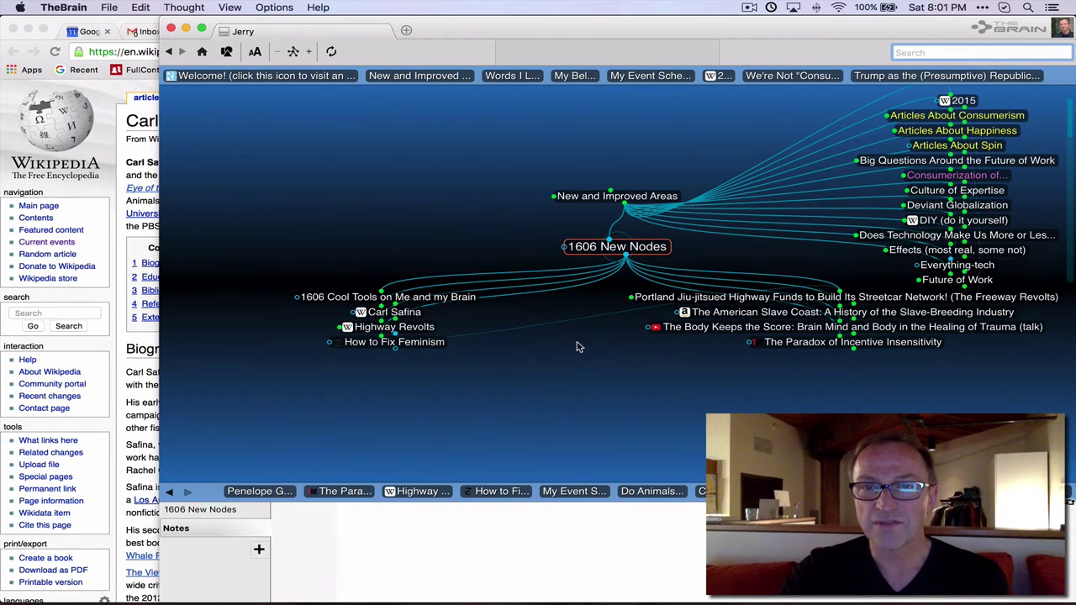
left_click(647, 301)
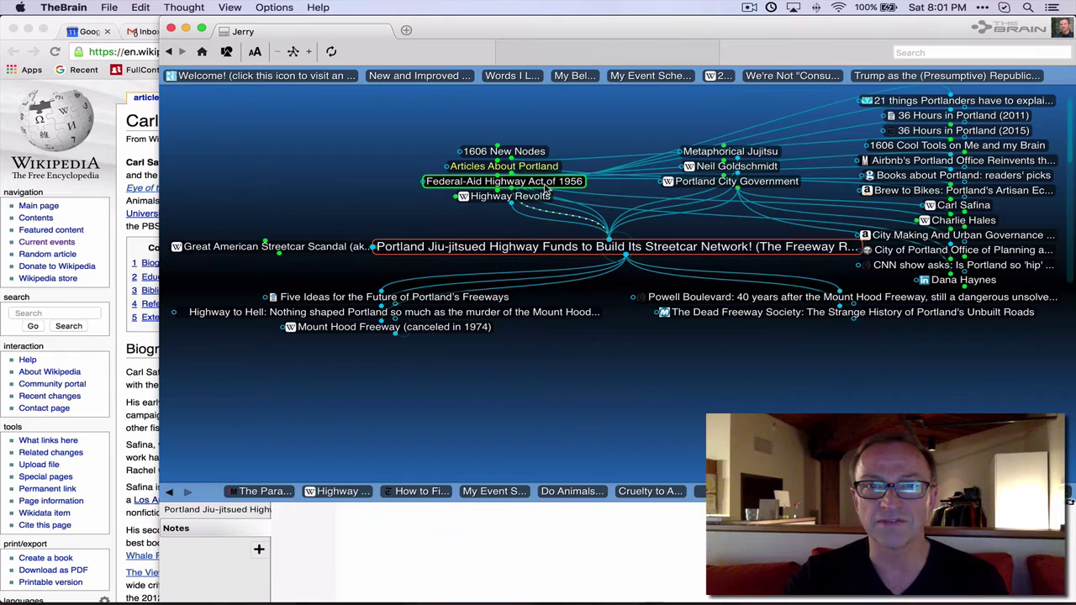
key("super+f")
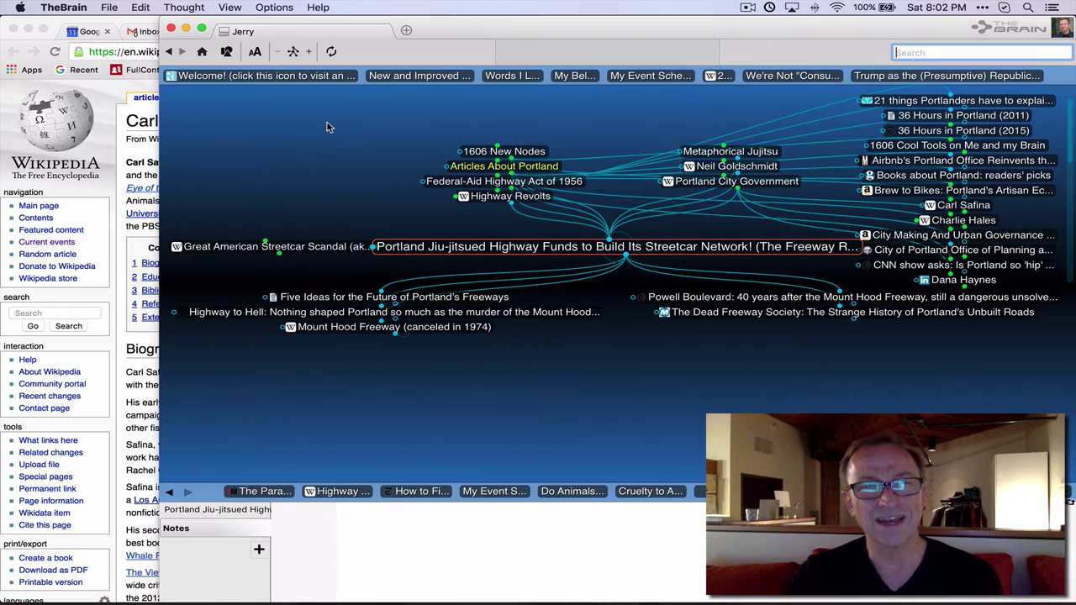
View the parent thought Highway Revolts and return to the Portland streetcar network thought.
left_click(477, 202)
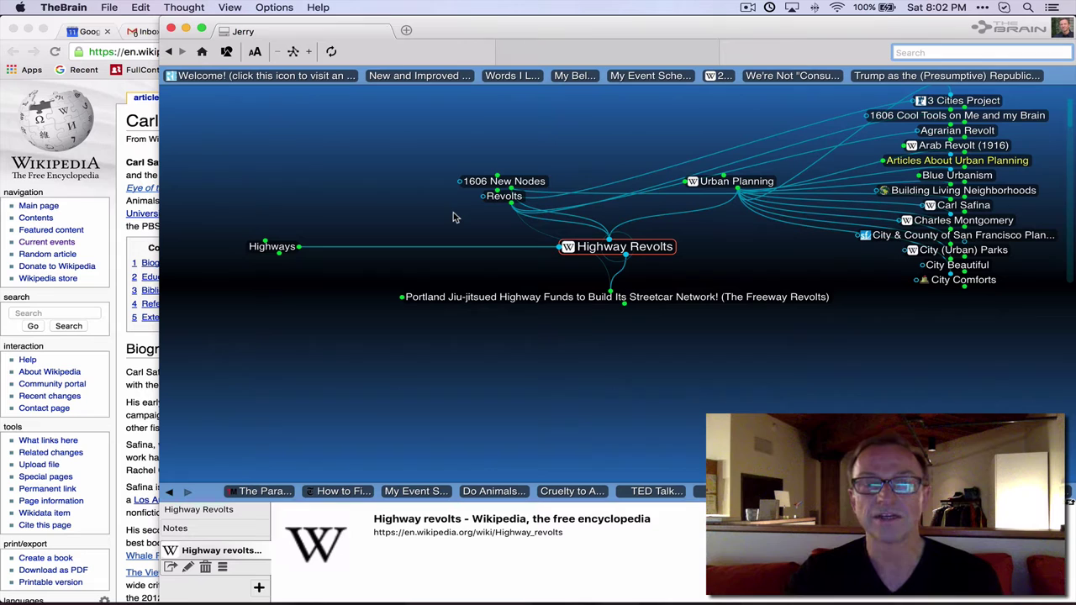
mouse_move(470, 183)
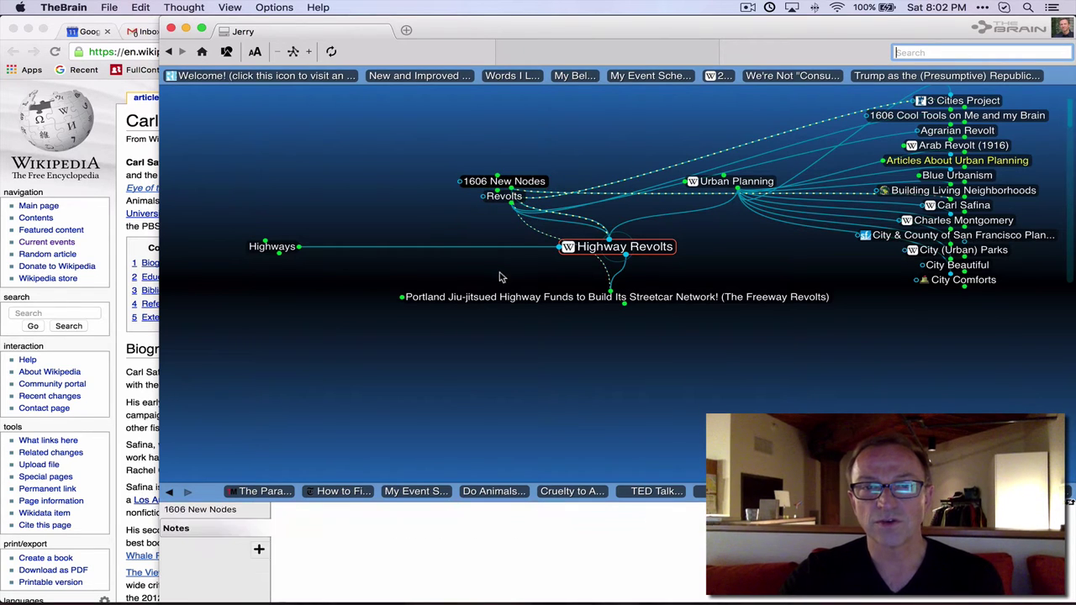
mouse_move(501, 297)
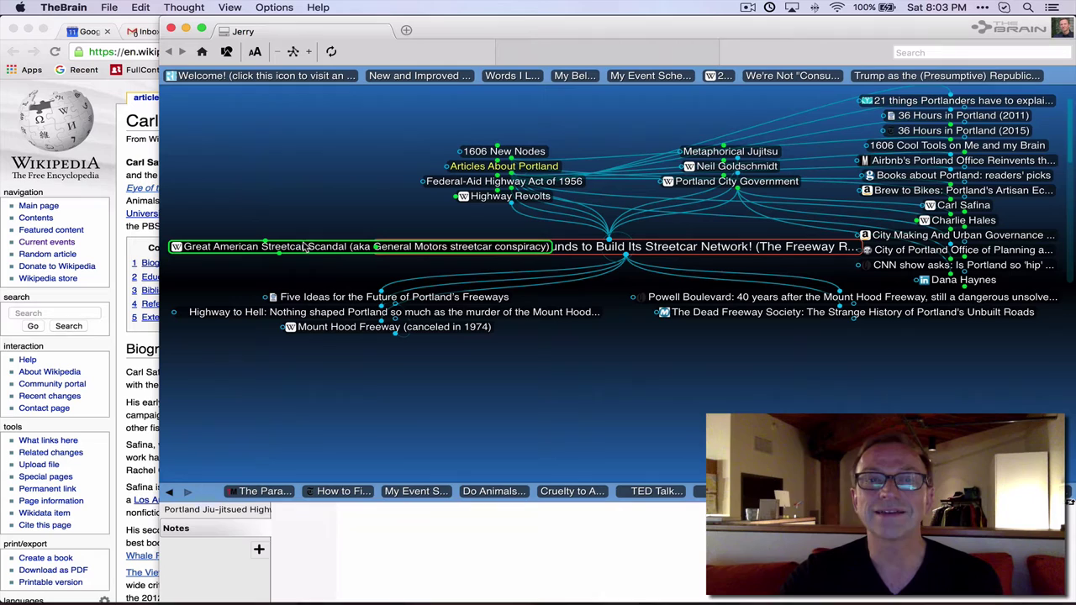
Open the related Great American Streetcar Scandal thought and its child Who Framed Roger Rabbit? (1988).
mouse_move(305, 243)
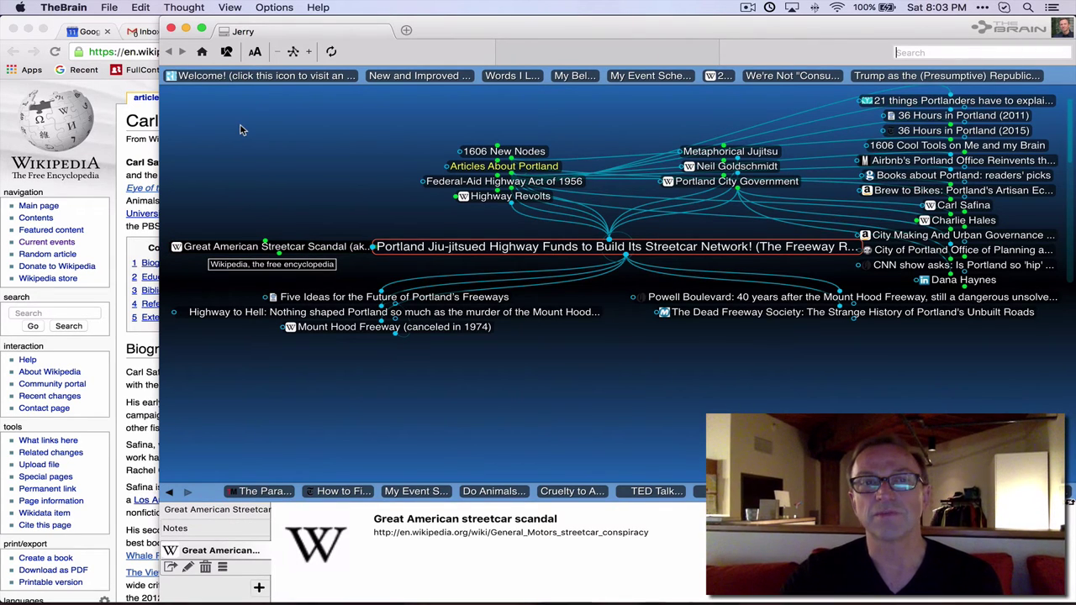
left_click(278, 247)
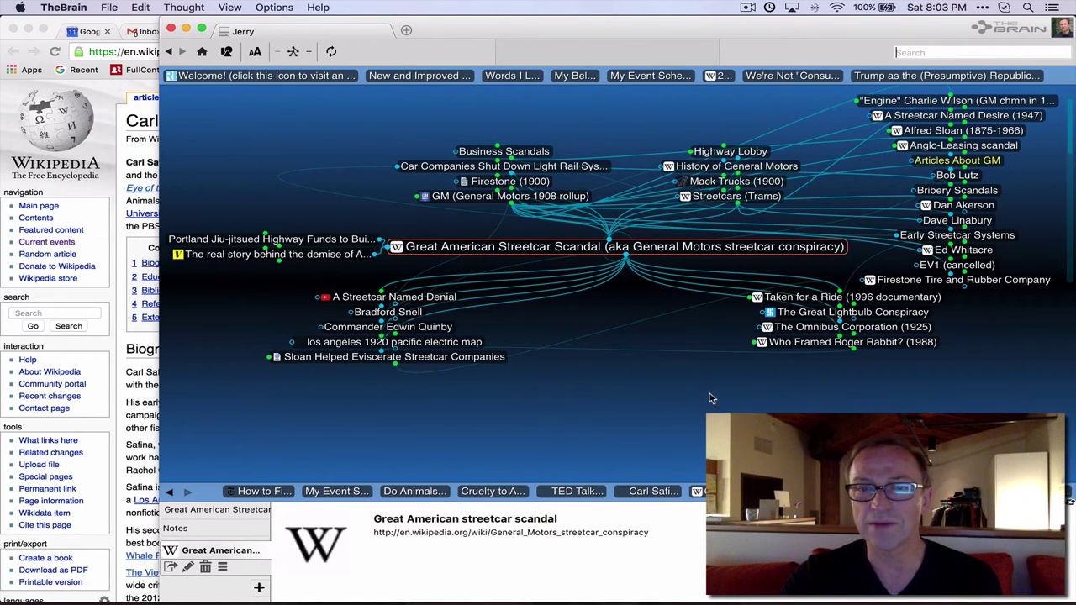
left_click(777, 345)
left_click(778, 345)
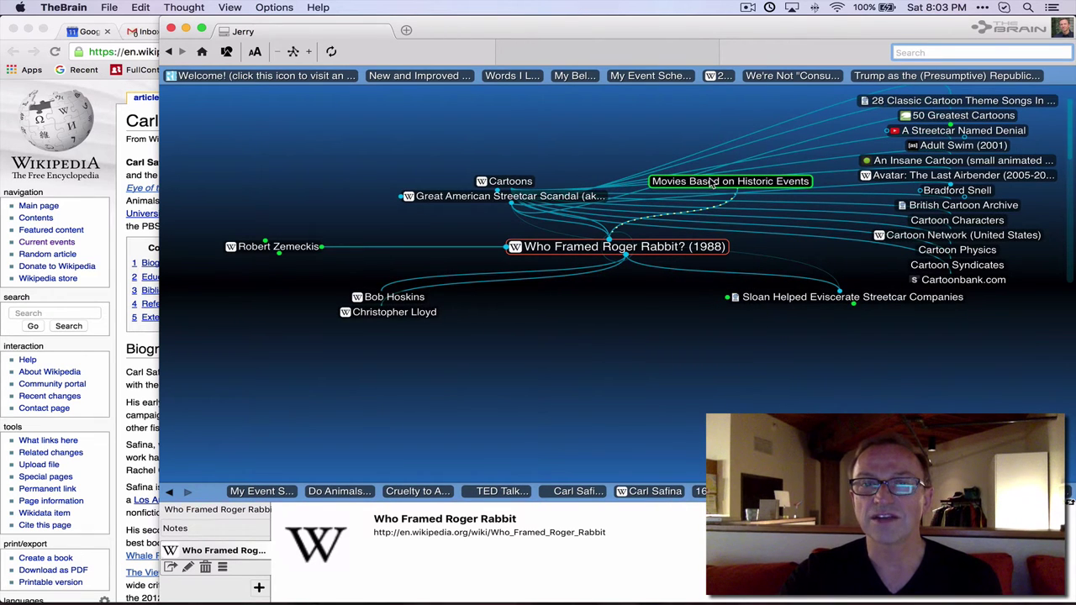
Go back through the Great American Streetcar Scandal to the Portland highway funds thought.
mouse_move(711, 184)
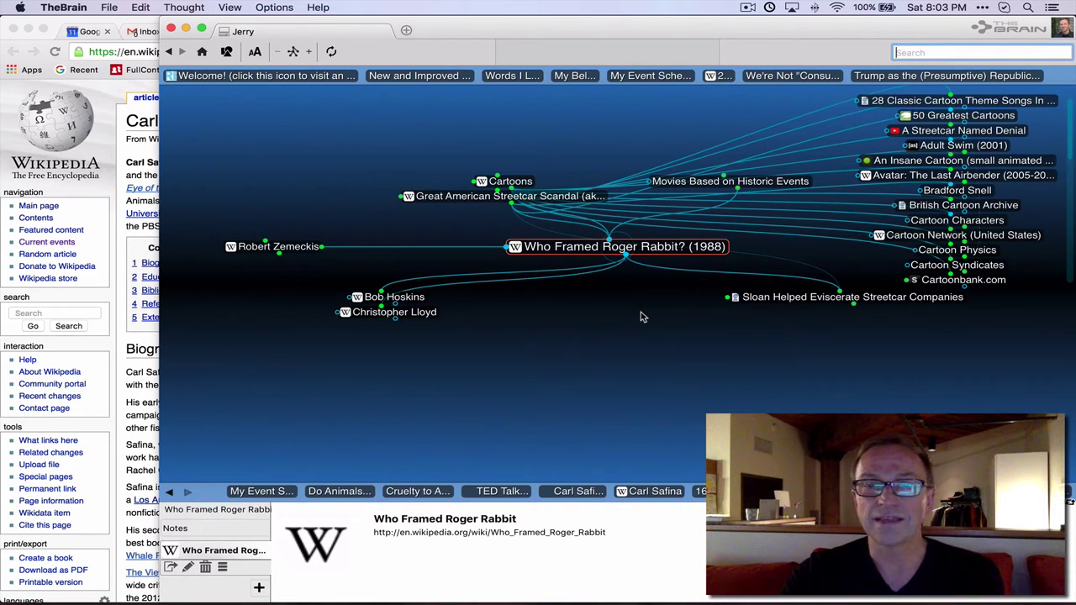
left_click(458, 199)
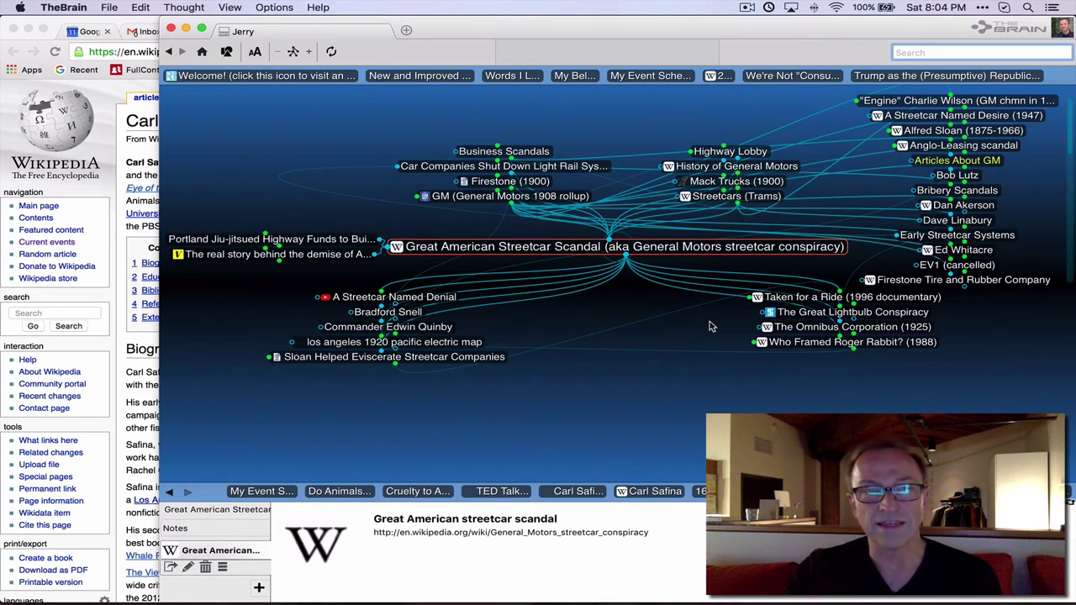
mouse_move(269, 239)
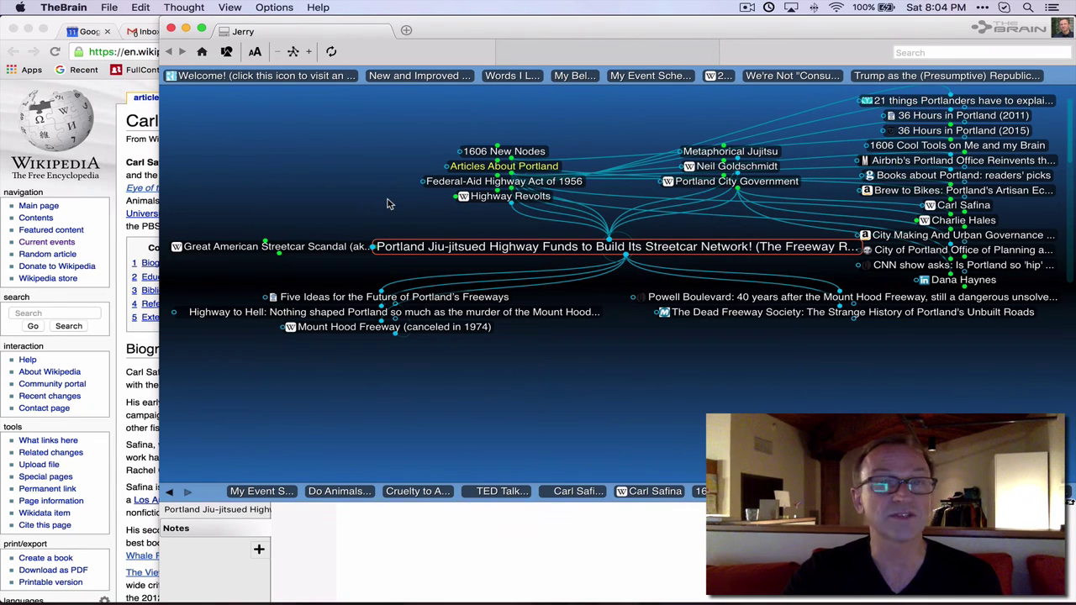
key("super+f")
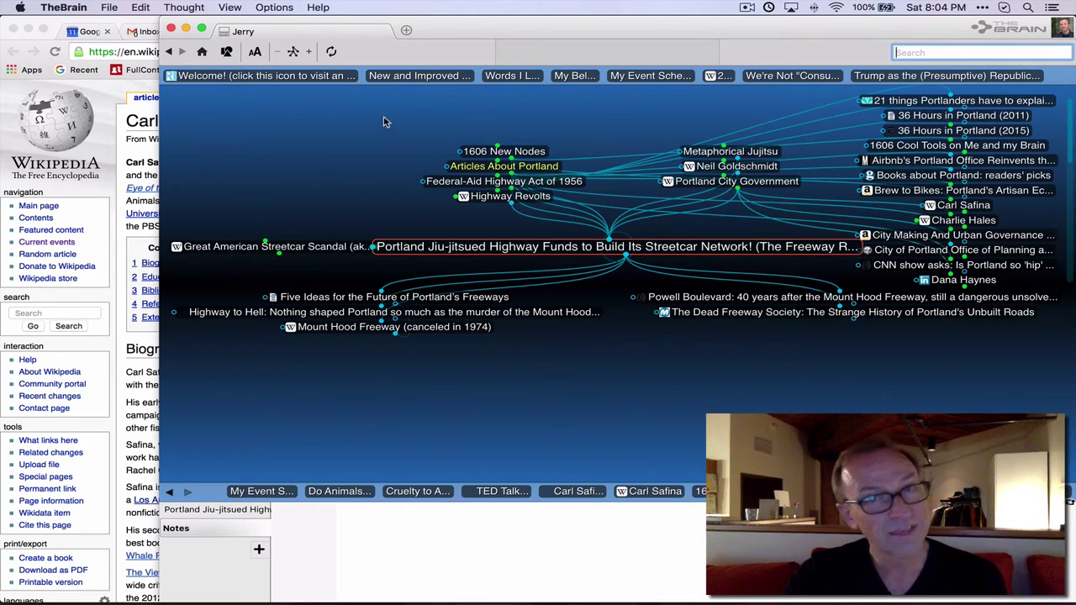
From 1606 New Nodes, follow The Paradox of Incentive Insensitivity to its parent Extrinsic Motivation Erodes Intrinsic Motivation.
left_click(487, 152)
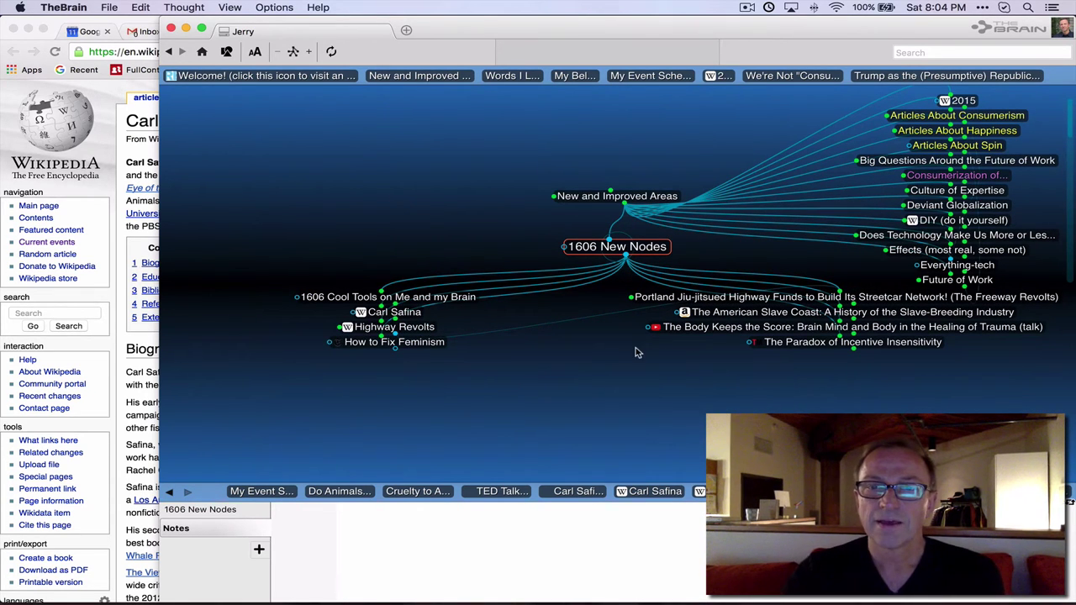
left_click(782, 343)
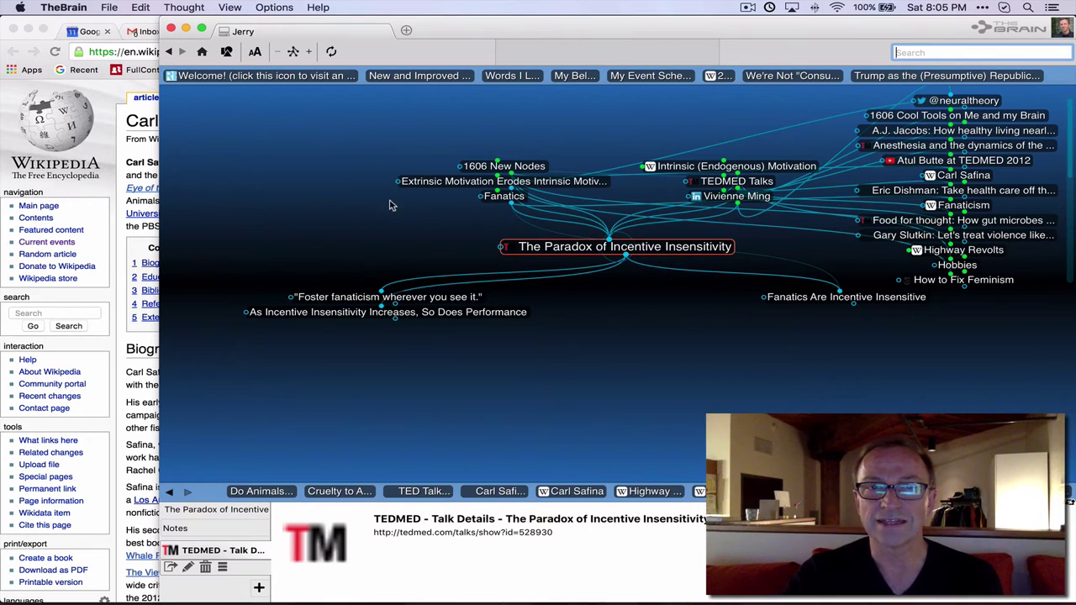
left_click(418, 183)
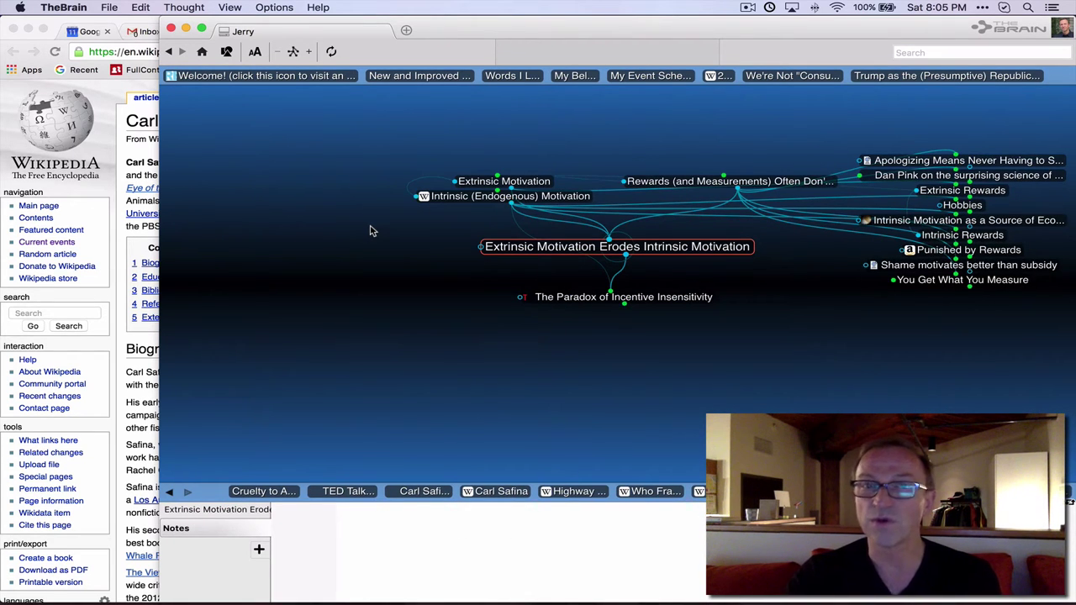
Open Rewards (and Measurements) Often Don't Work and move on to the My Beliefs thought.
left_click(673, 182)
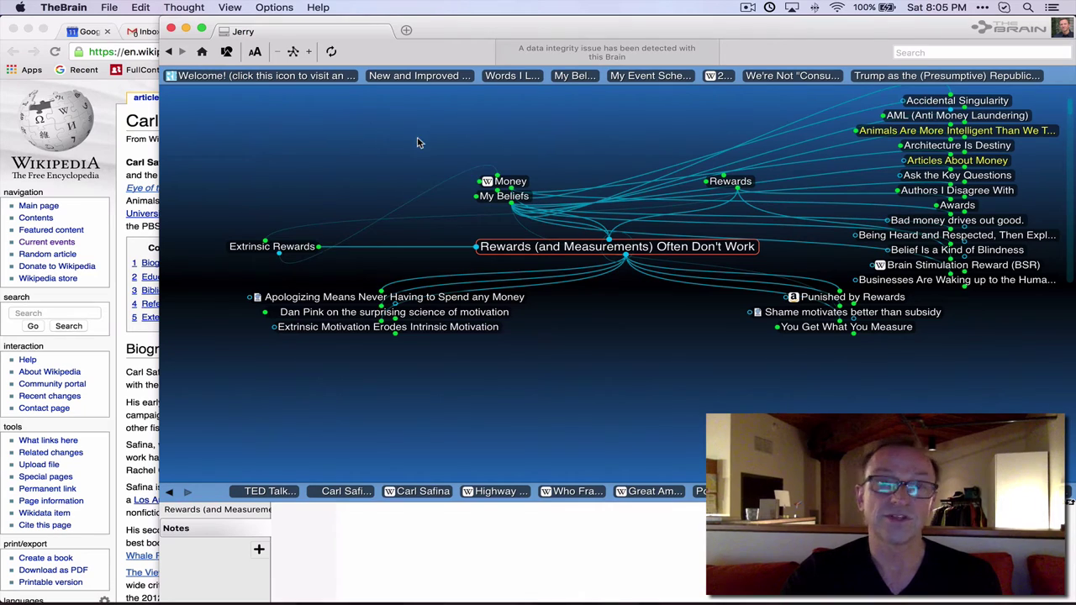
mouse_move(485, 197)
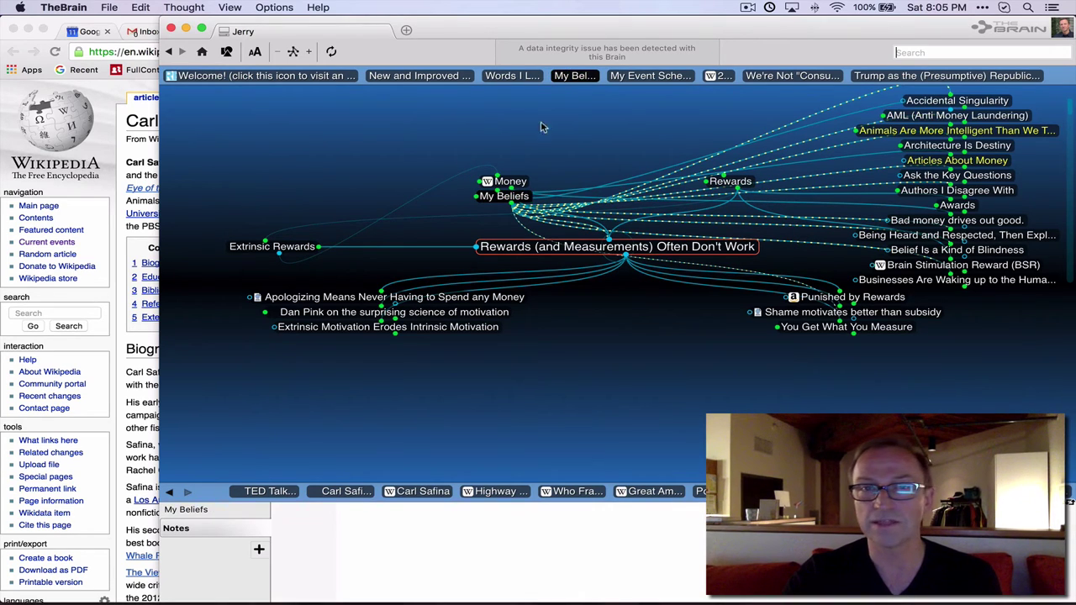
left_click(575, 79)
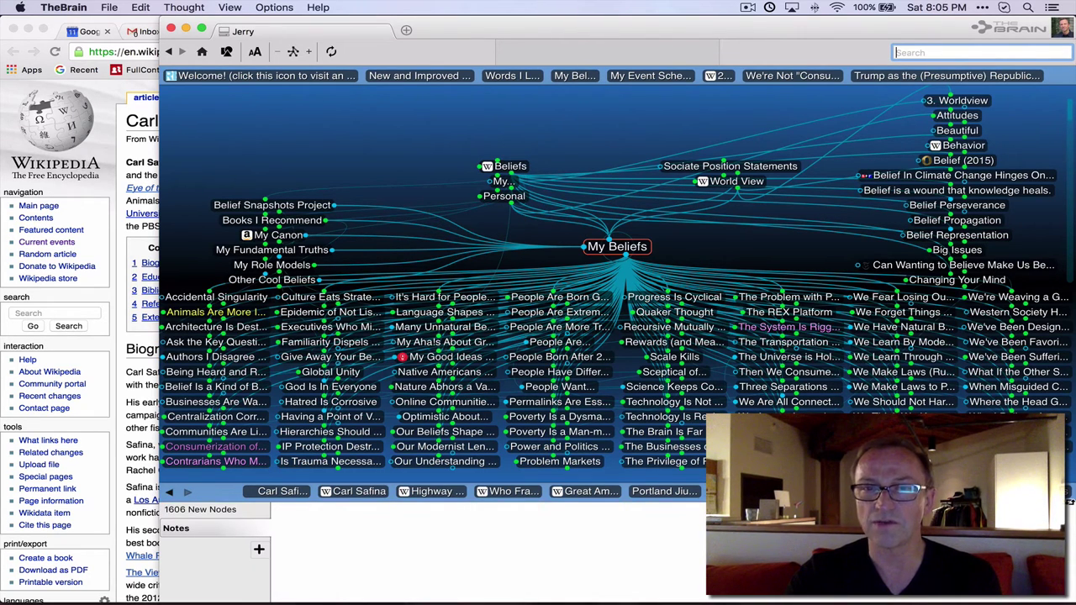
Return to 1606 New Nodes and open the How to Fix Feminism thought.
left_click(586, 416)
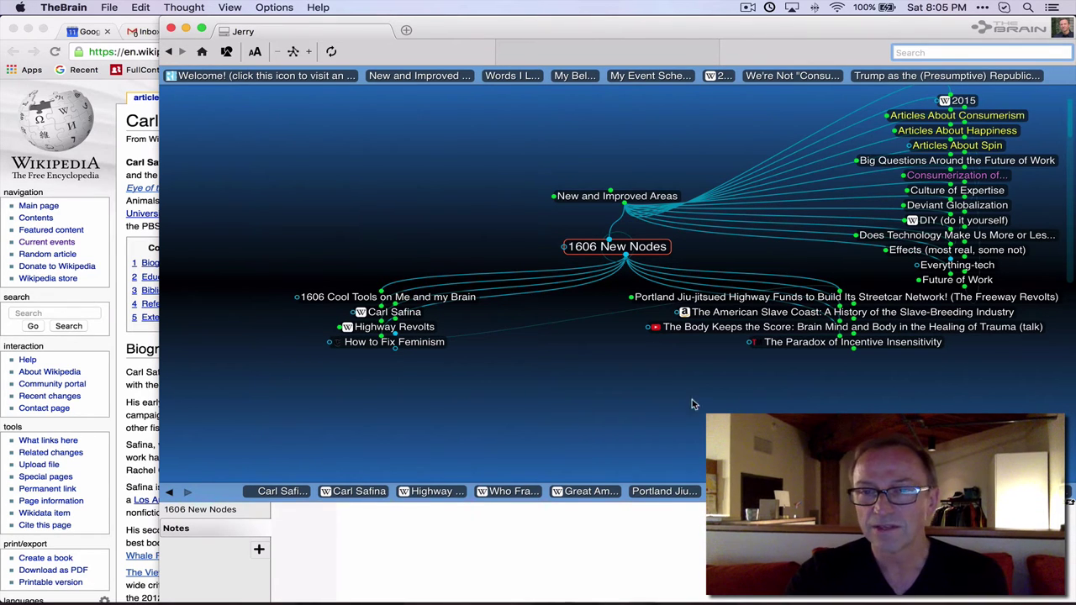
mouse_move(821, 349)
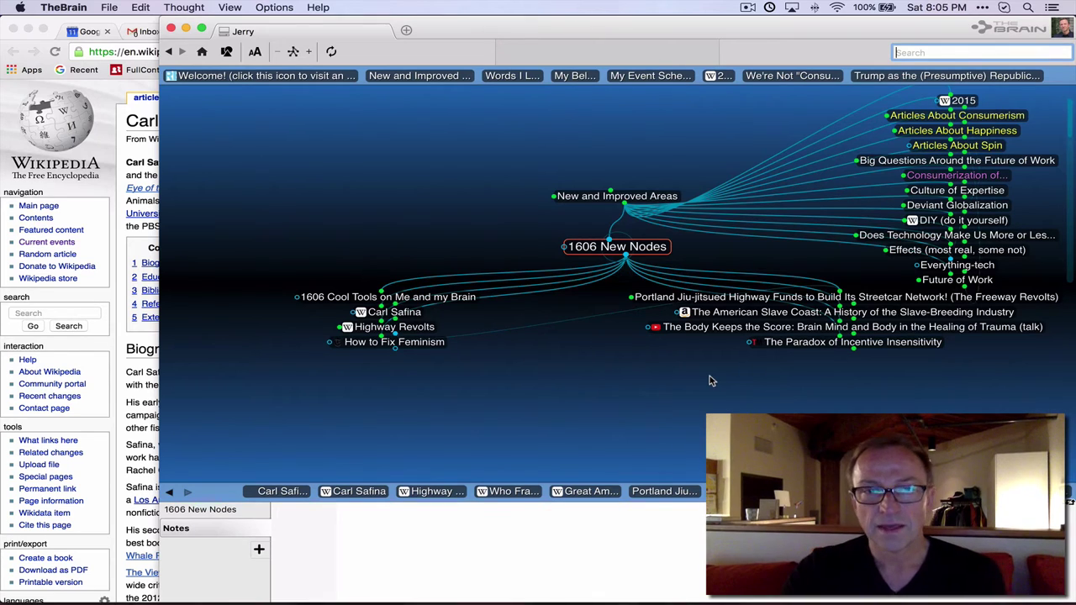
left_click(435, 348)
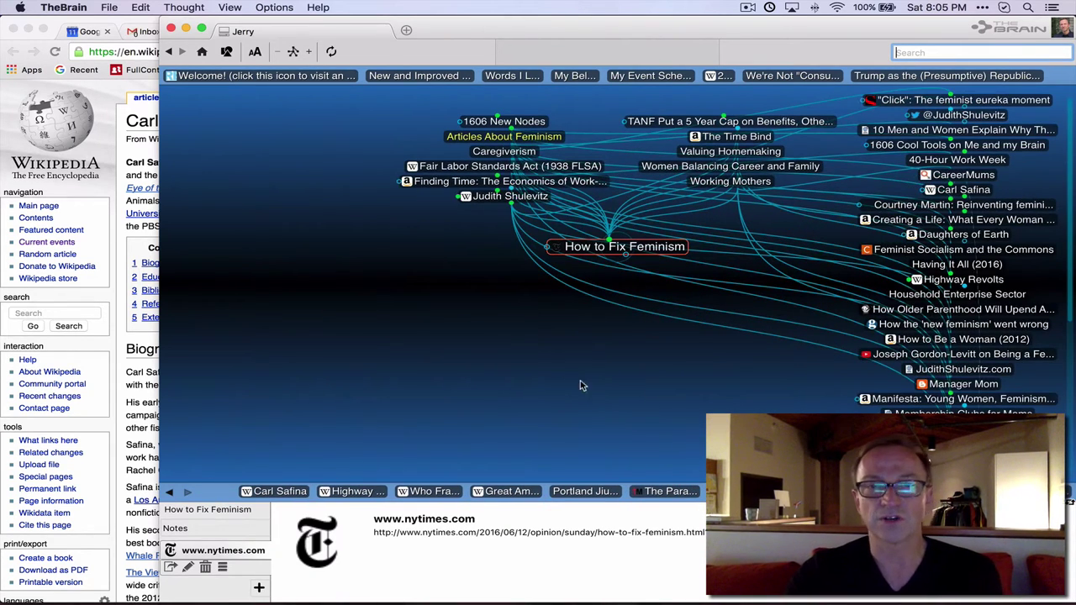
View the parent thought Judith Shulevitz and return to How to Fix Feminism.
left_click(505, 197)
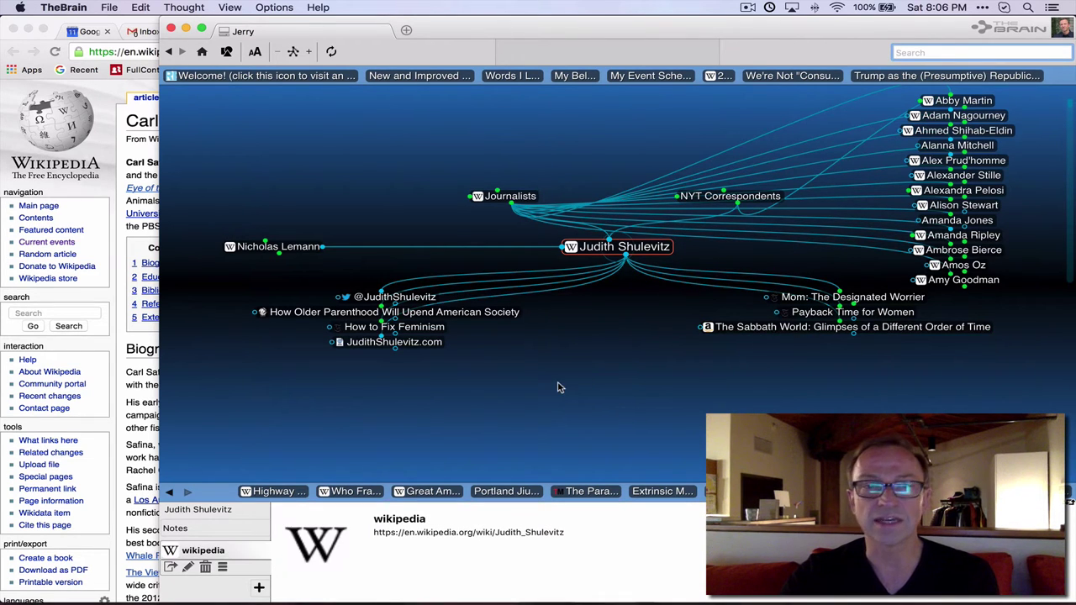
left_click(395, 327)
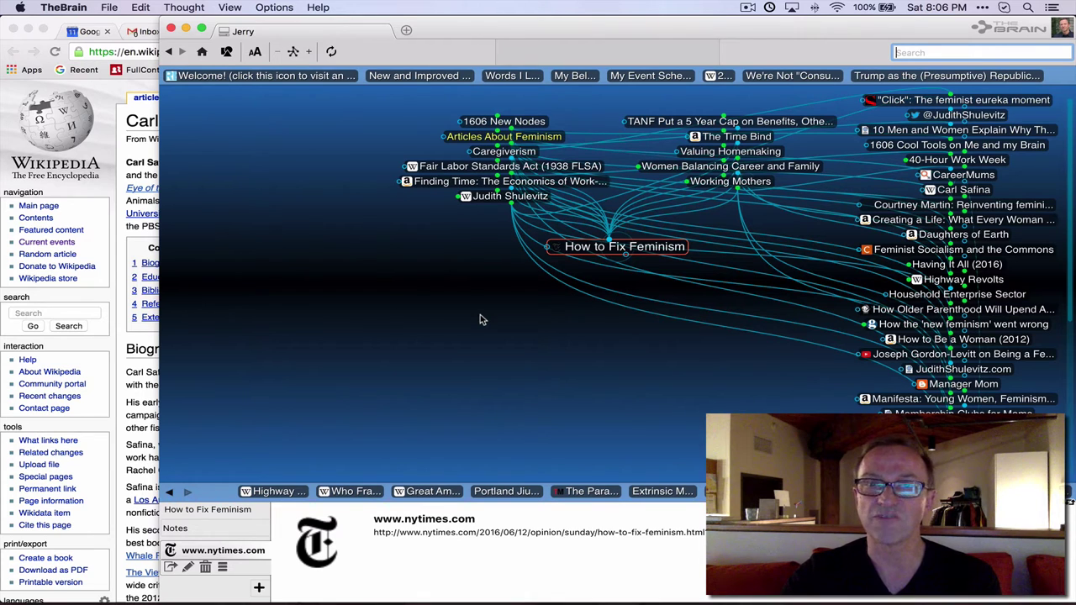
Follow the parent thought Women Balancing Career and Family to the linked Women in the Workplace.
left_click(696, 166)
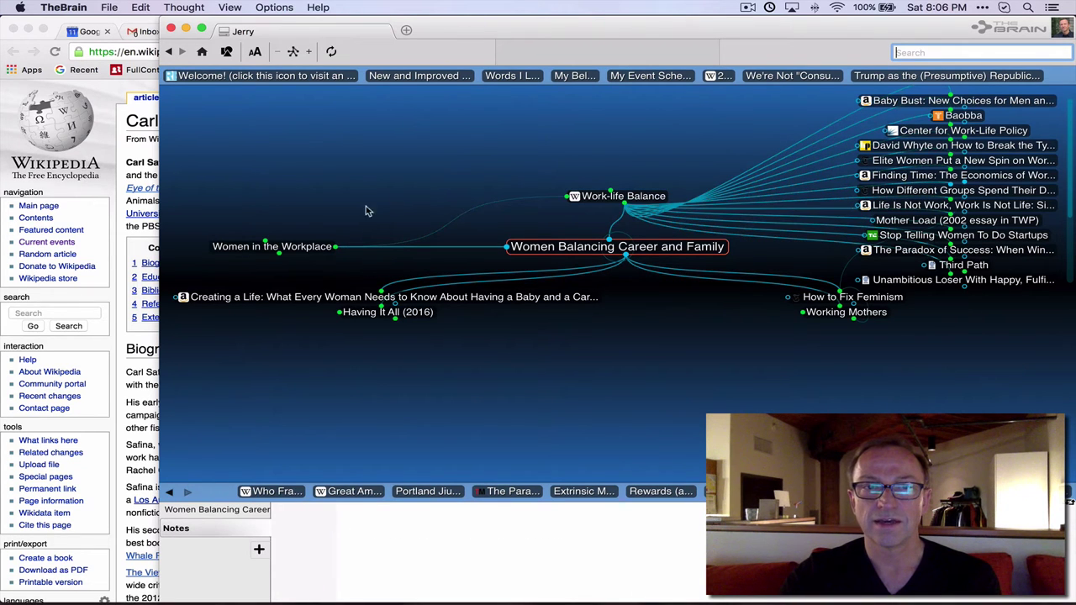
left_click(313, 245)
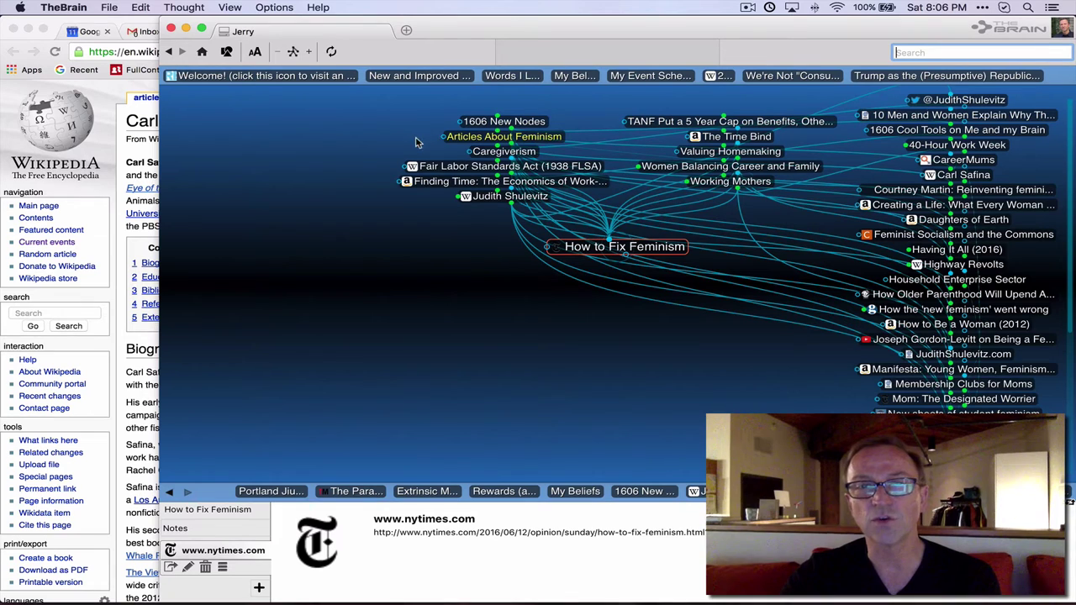
From How to Fix Feminism, view Finding Time: The Economics of Work-Life-Conflict and go back to the article.
left_click(485, 156)
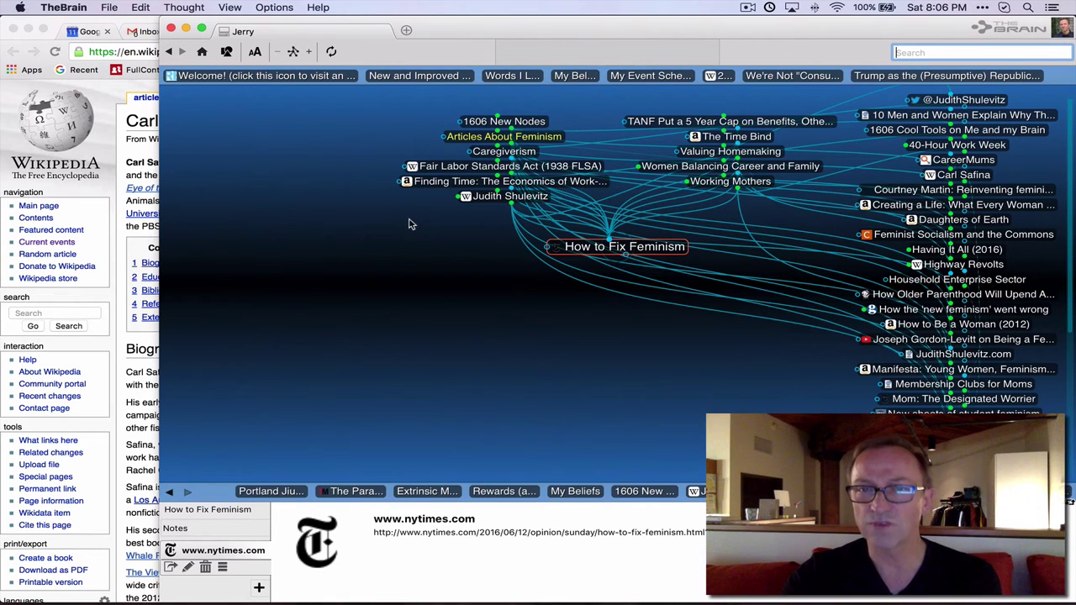
left_click(445, 182)
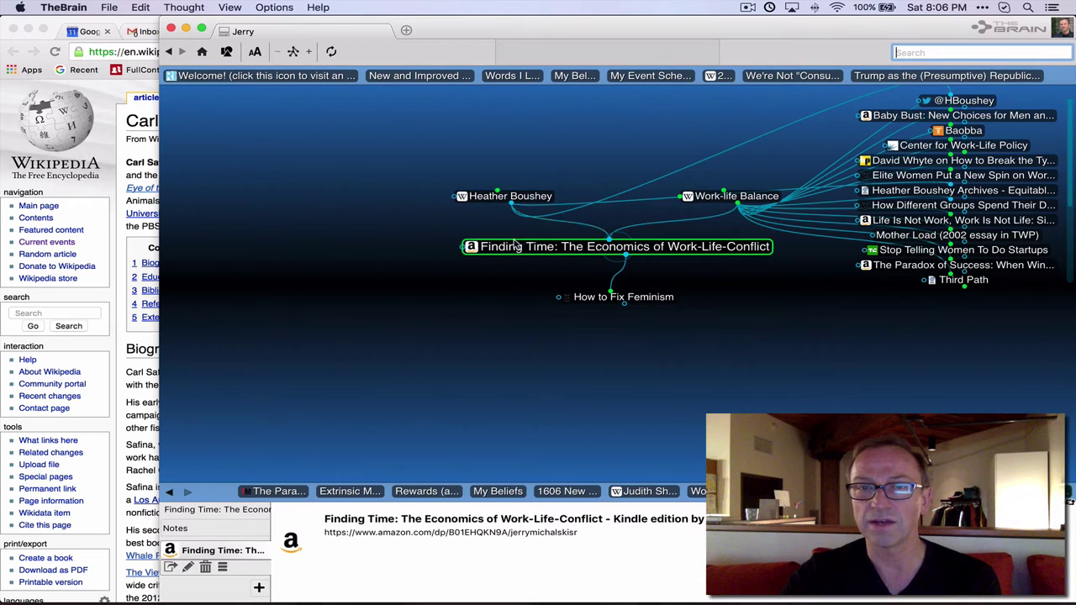
left_click(594, 297)
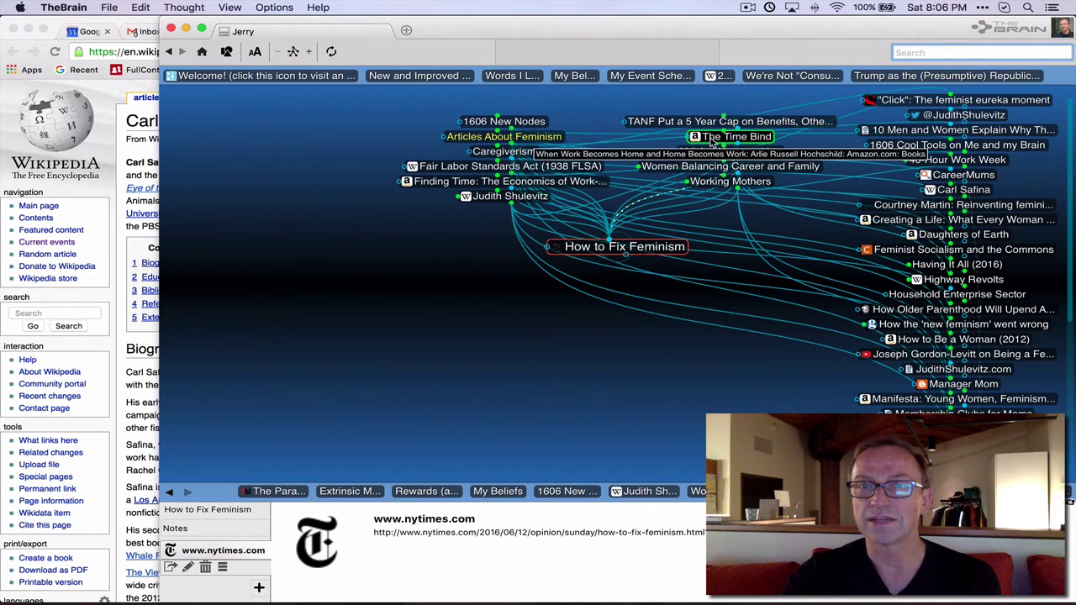
Follow the TANF 5 Year Cap thought through Temporary Assistance for Needy Families up to Aid to Families with Dependent Children.
left_click(670, 123)
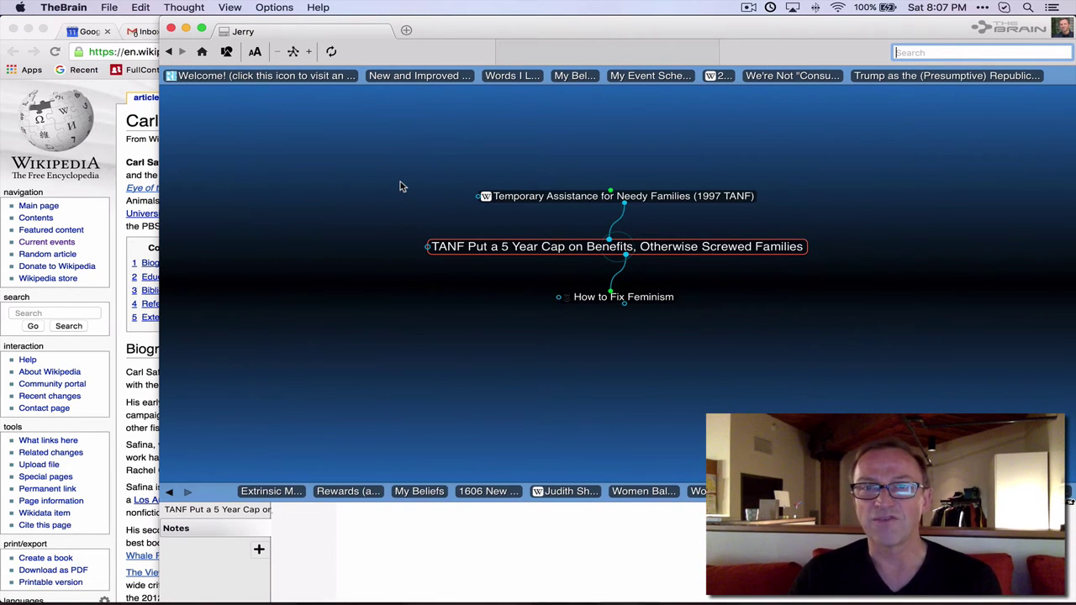
left_click(558, 197)
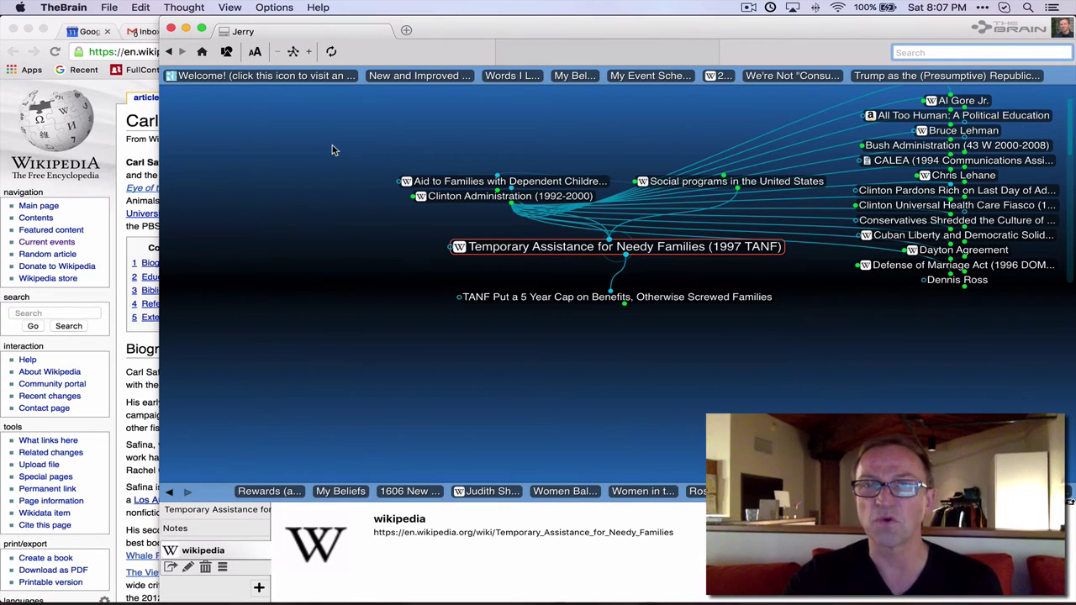
left_click(435, 180)
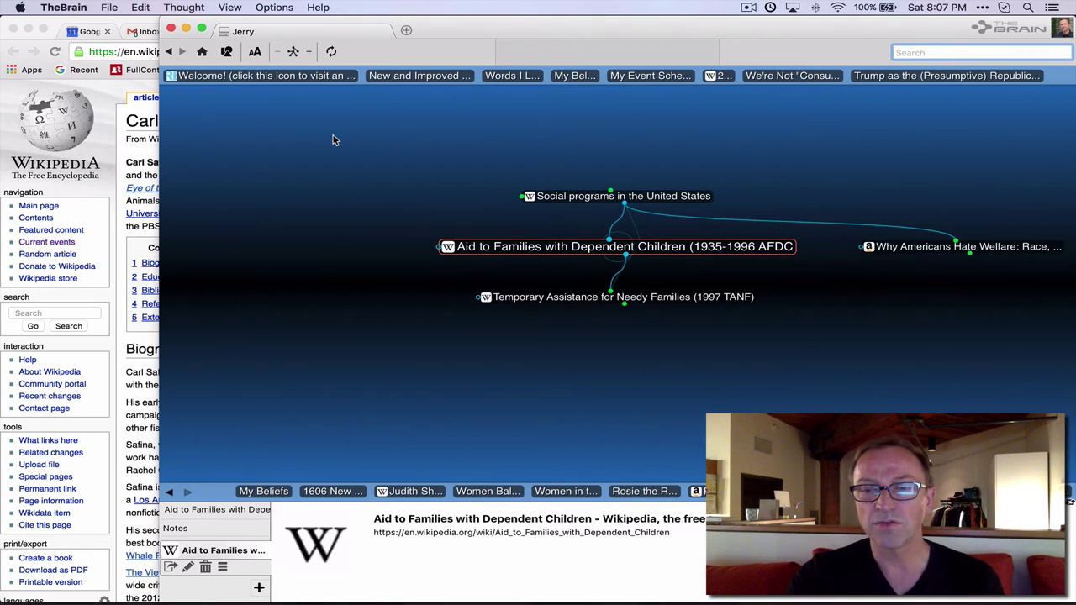
Correct the active thought's name to Aid to Families with Dependent Children (1935-1996 AFDC), adding the missing closing parenthesis.
key("F2")
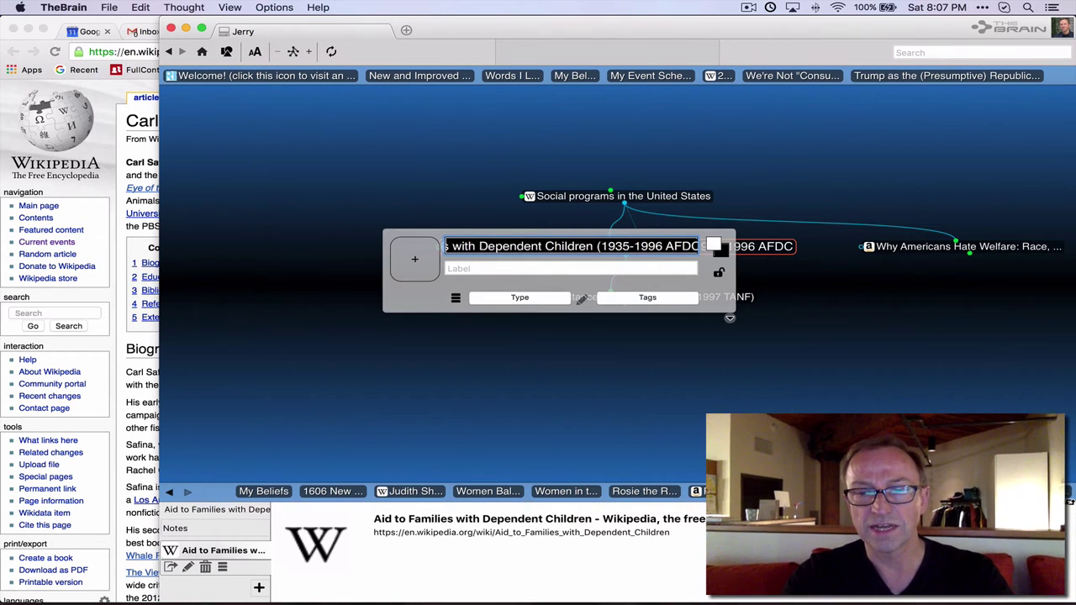
key("Right")
type("0")
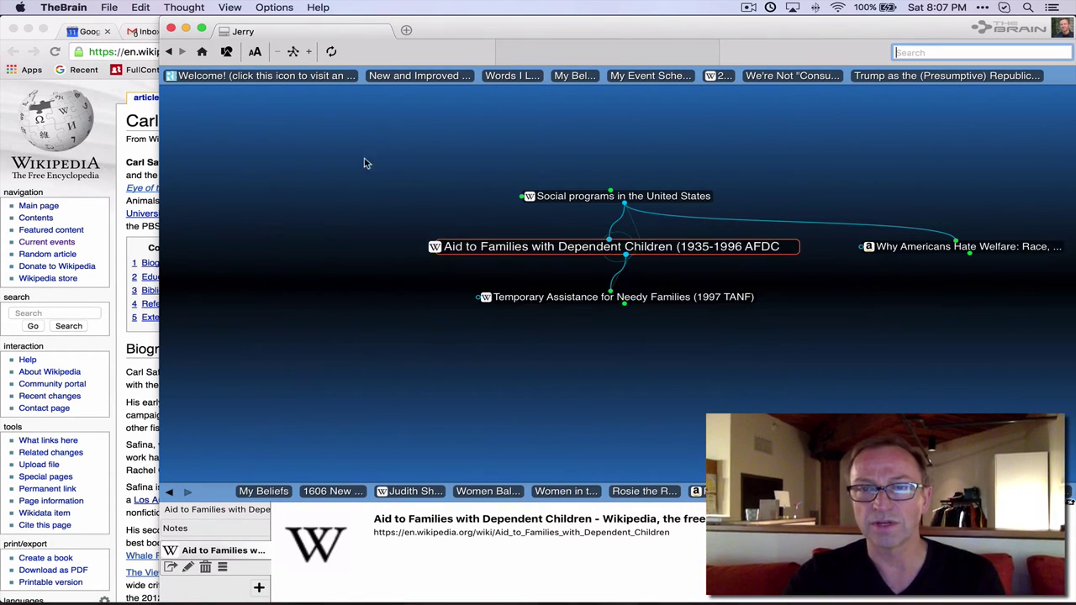
key("Return")
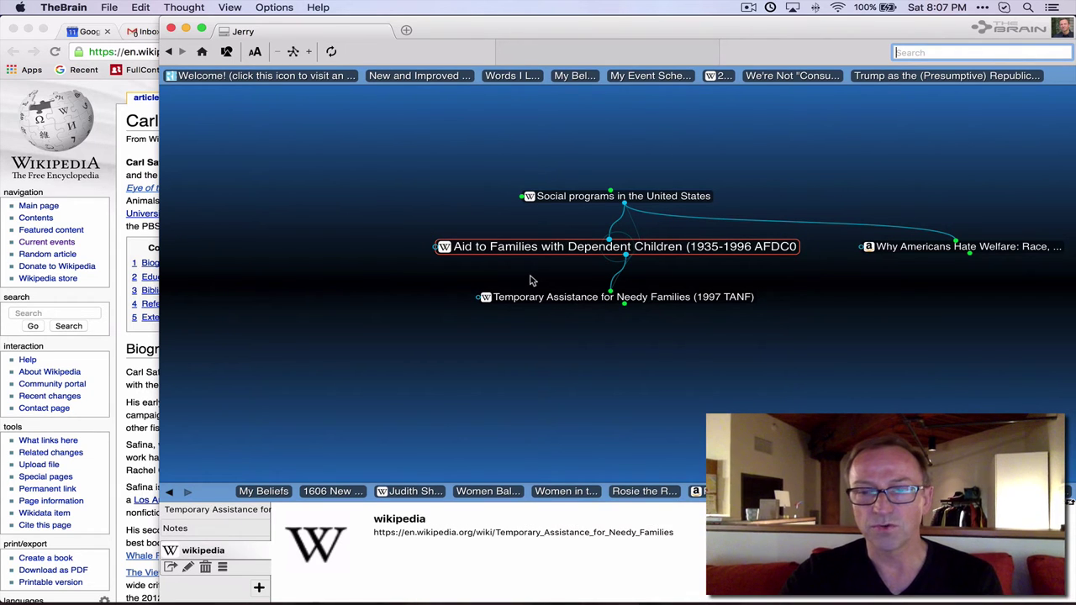
key("super+shift+Right")
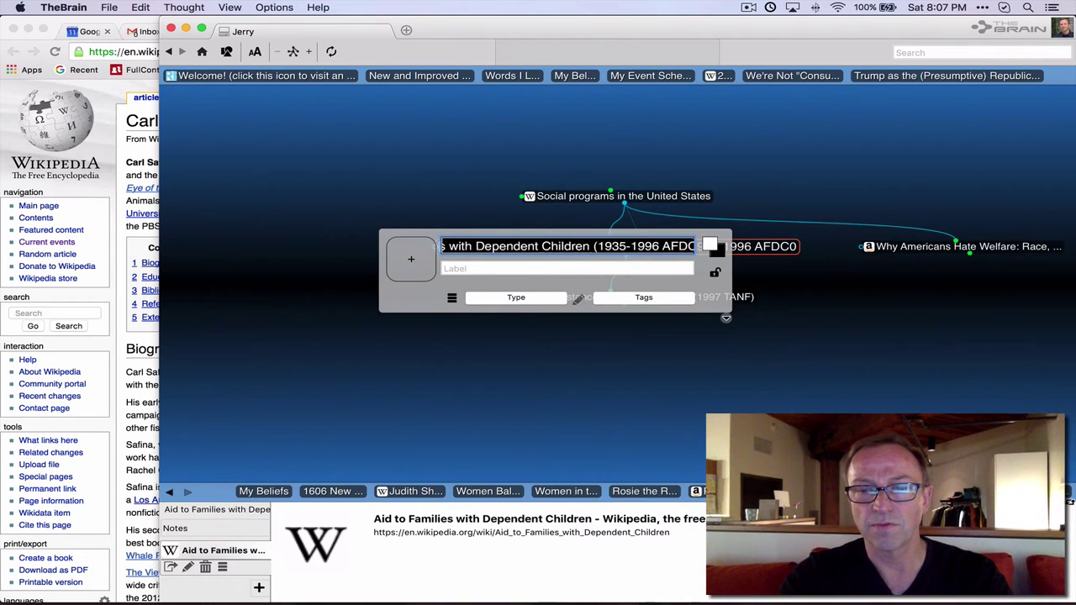
key("Return")
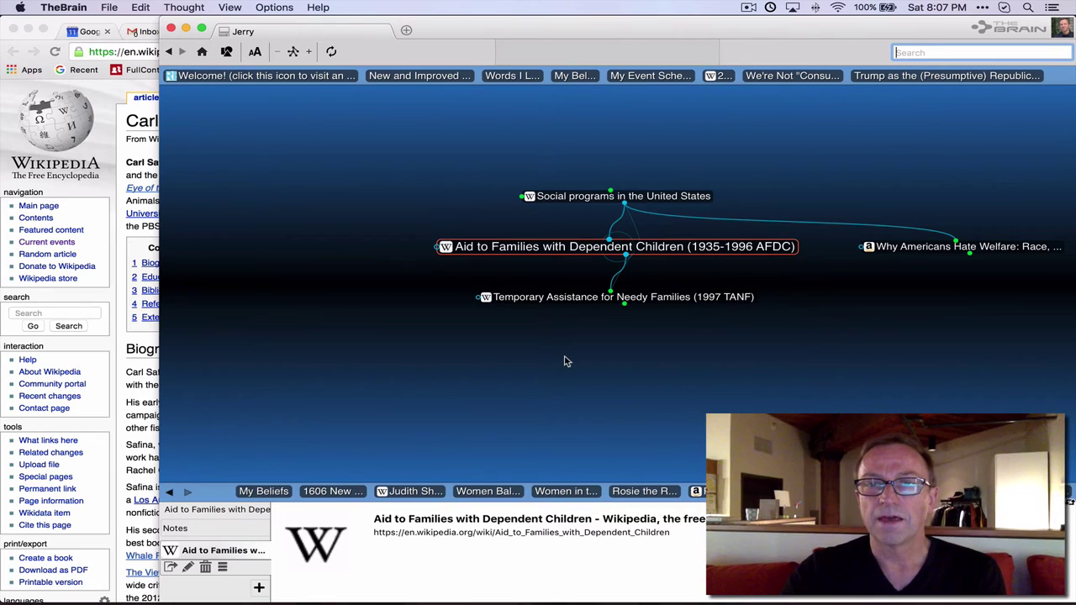
Go back through Temporary Assistance for Needy Families to 1606 New Nodes and open 1606 Cool Tools on Me and my Brain.
left_click(589, 296)
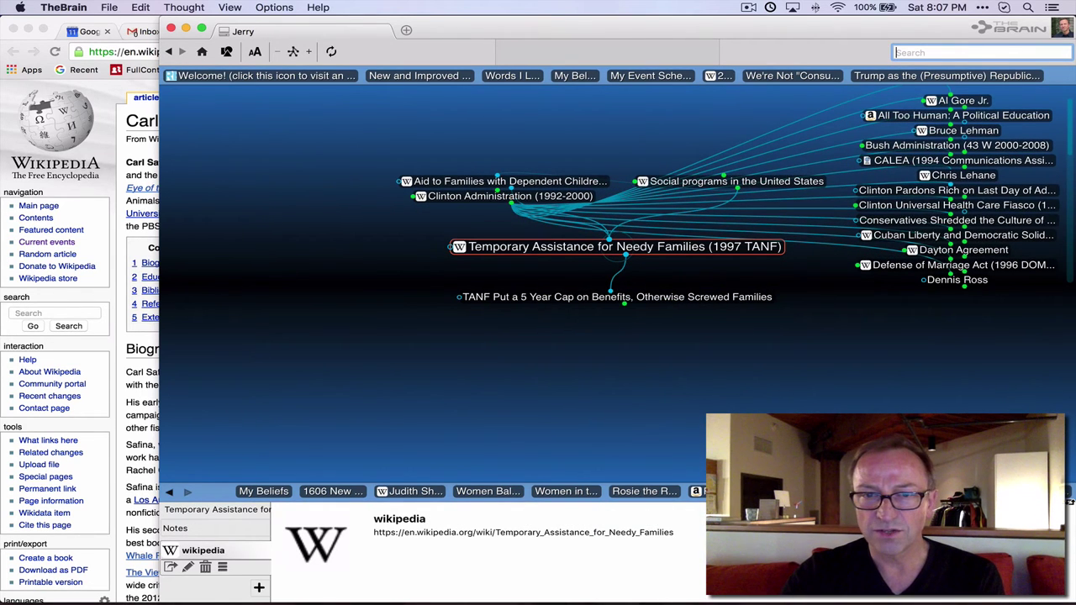
left_click(333, 491)
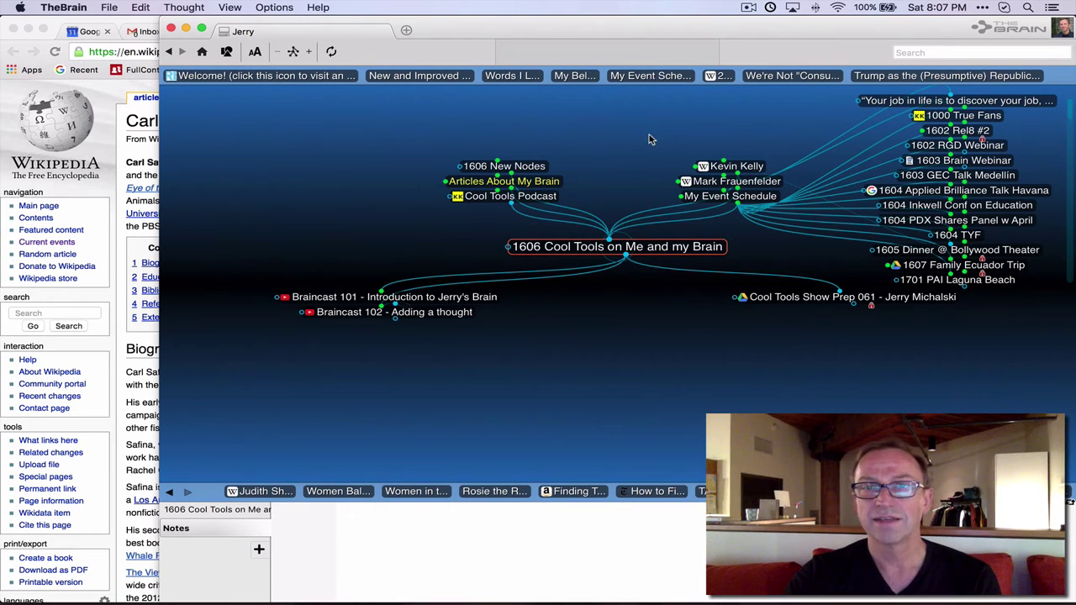
mouse_move(723, 166)
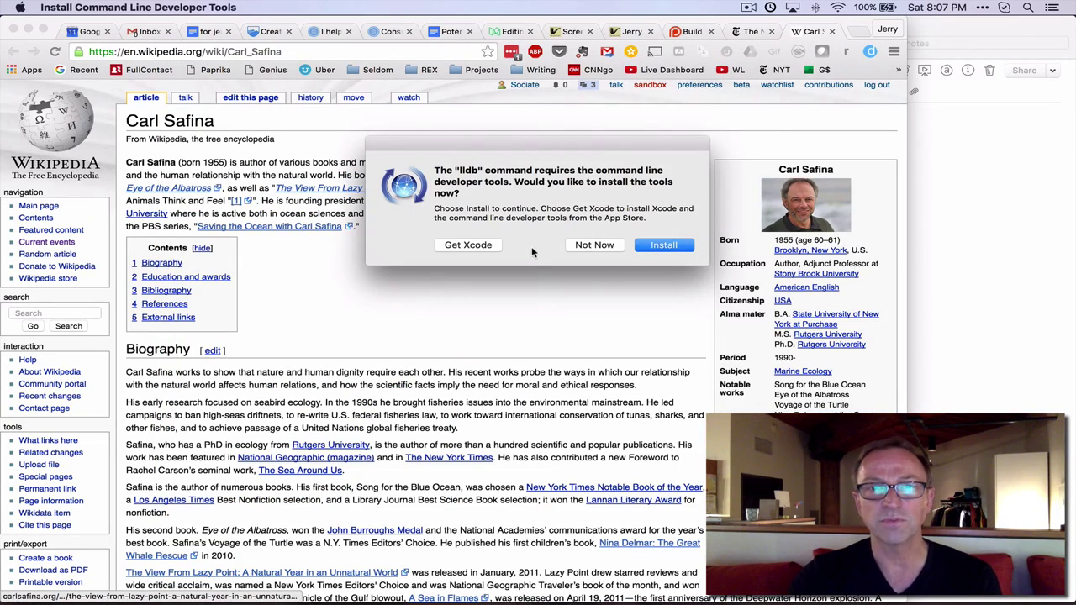
Decline installing the command line developer tools and dismiss the crash report for TheBrain.
left_click(582, 245)
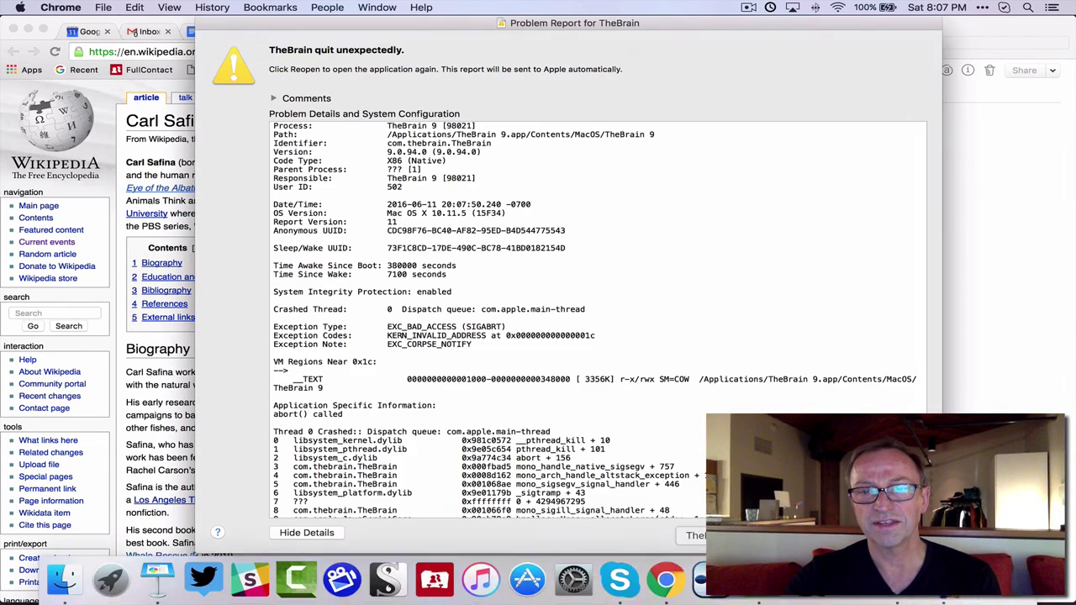
left_click(277, 588)
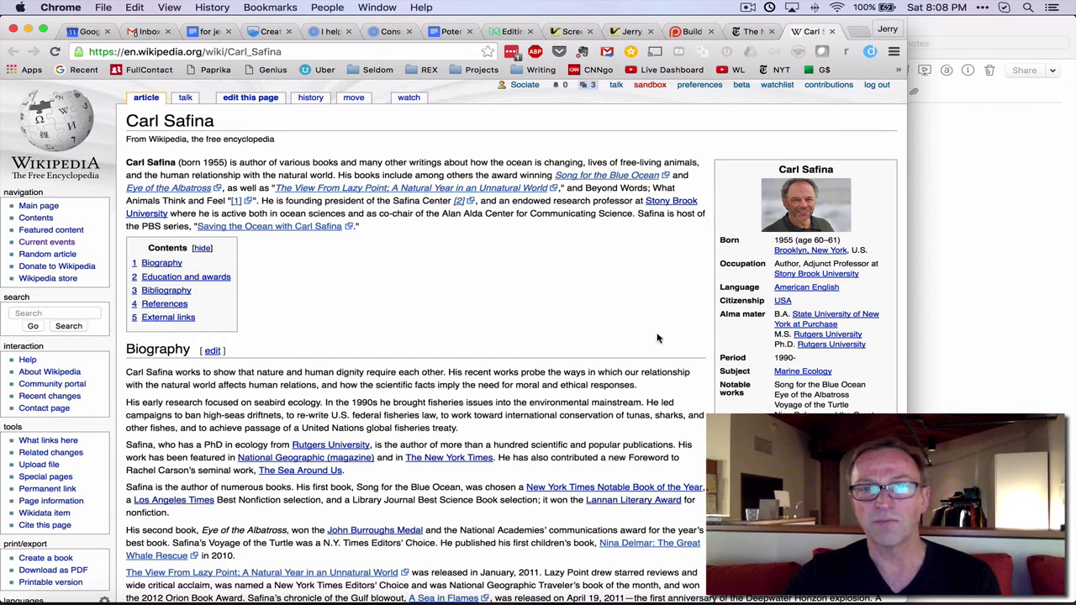
Switch to the relaunched TheBrain and reload its application settings.
key("super+Tab")
key("super+Tab")
key("super+Tab")
key("super+Tab")
key("super+Tab")
key("super+Tab")
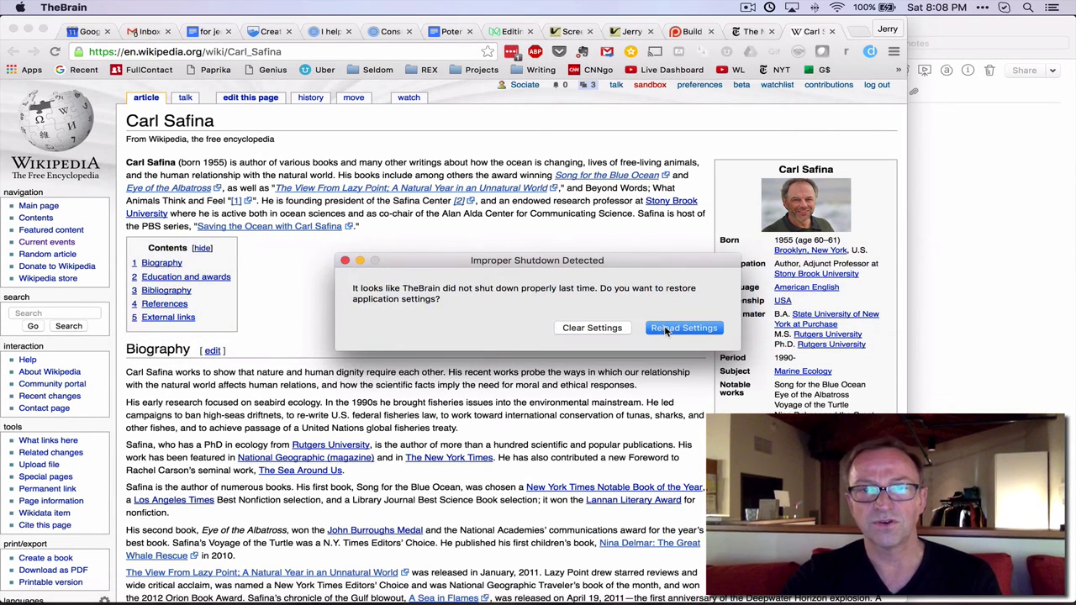
left_click(666, 329)
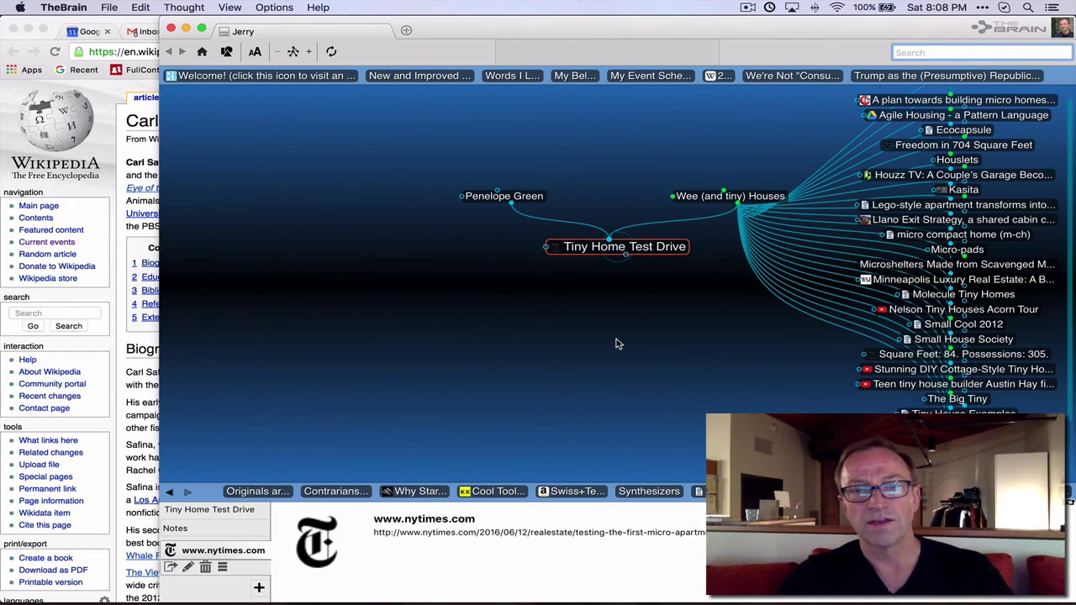
Open Cool Tools Podcast from the recent thoughts and follow the links to Kevin Kelly and KK's Books.
left_click(504, 493)
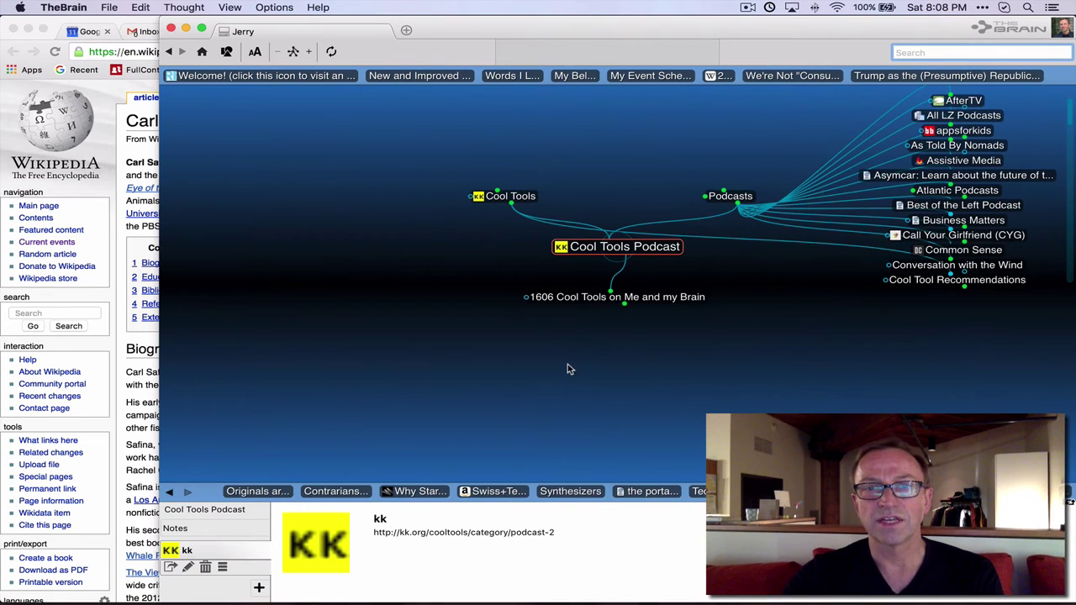
left_click(619, 351)
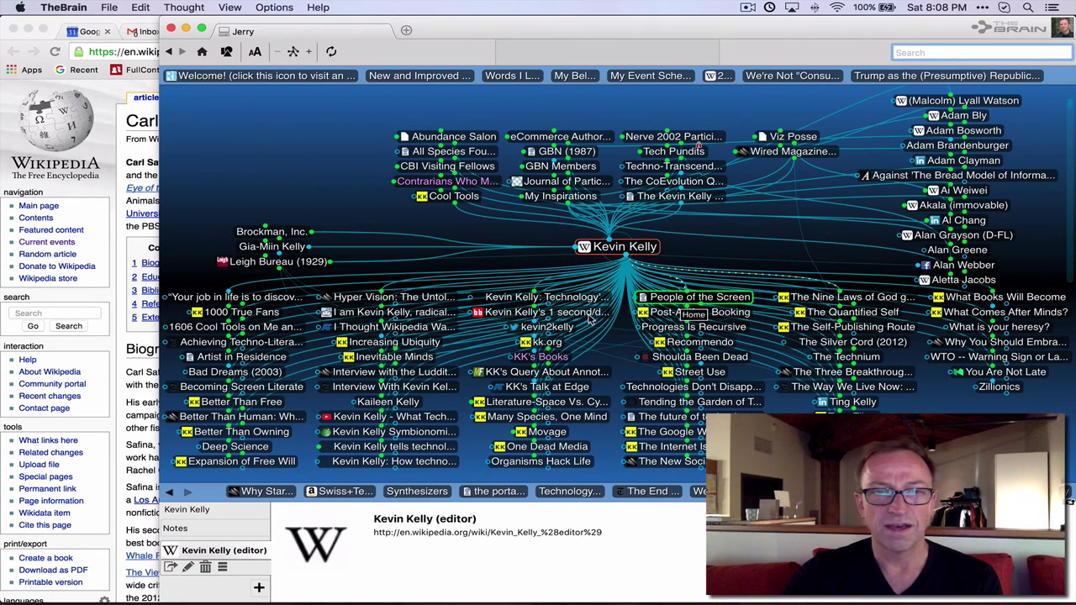
left_click(566, 359)
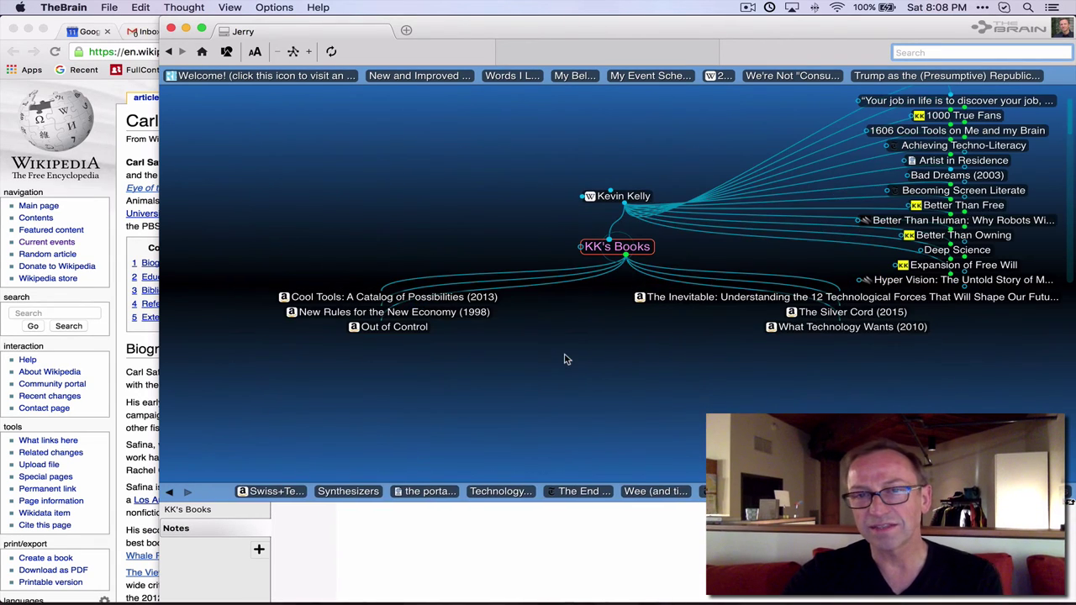
Preview the chapter notes of New Rules for the New Economy (1998) under KK's Books.
key("super+f")
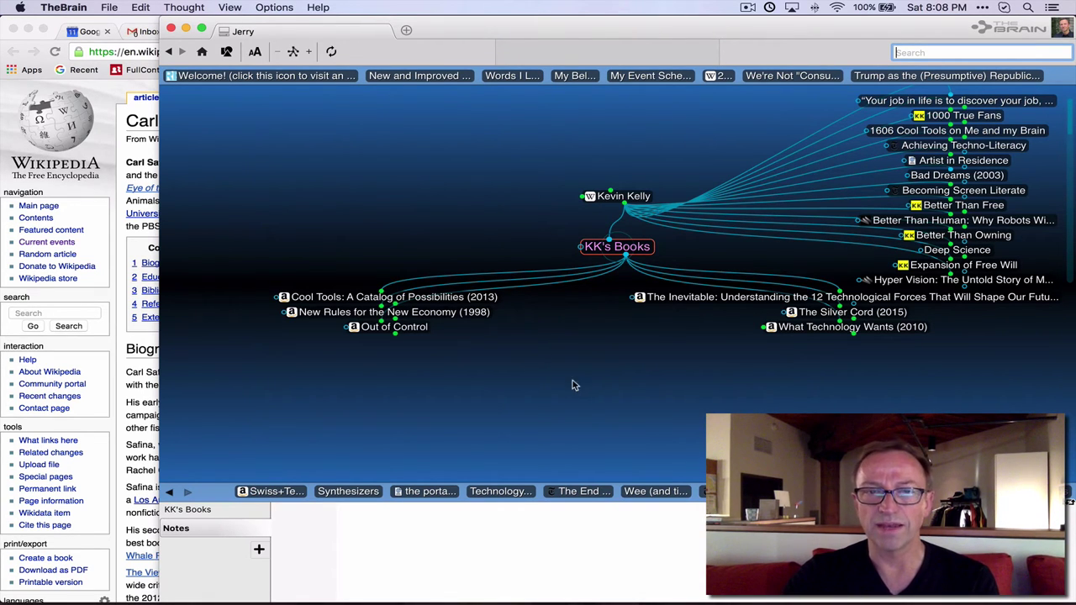
left_click(300, 313)
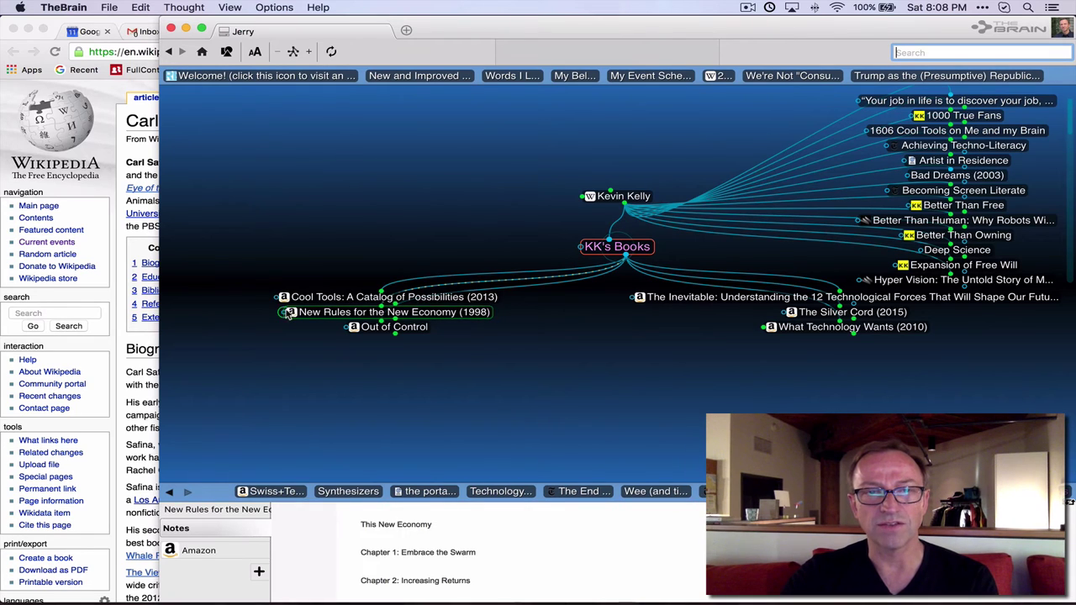
left_click_drag(301, 312, 516, 307)
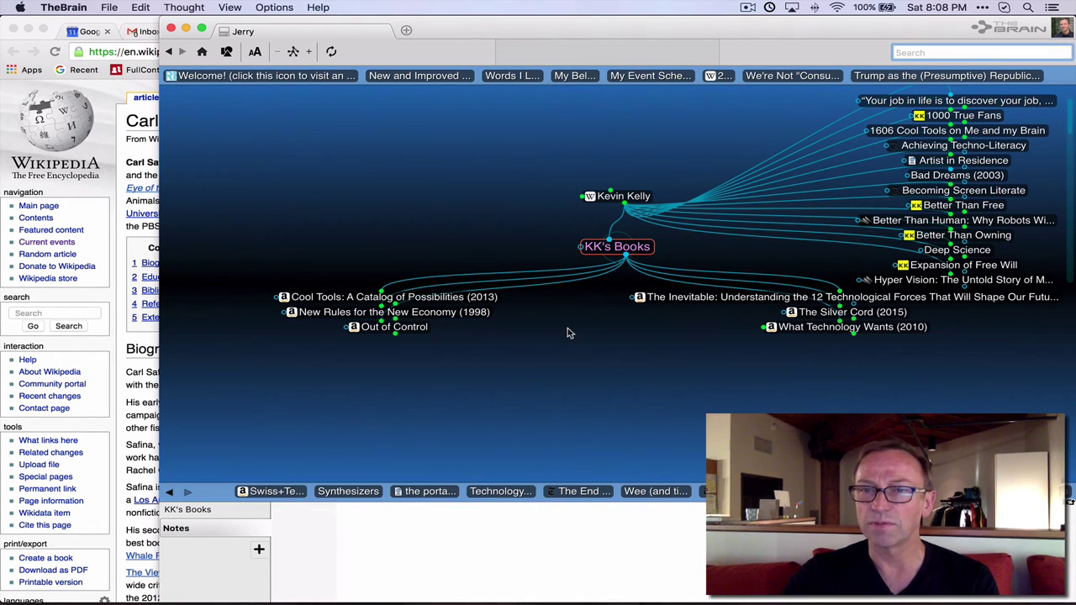
Open The Silver Cord (2015) and its parent thought The Silver Cord (2012).
left_click(814, 318)
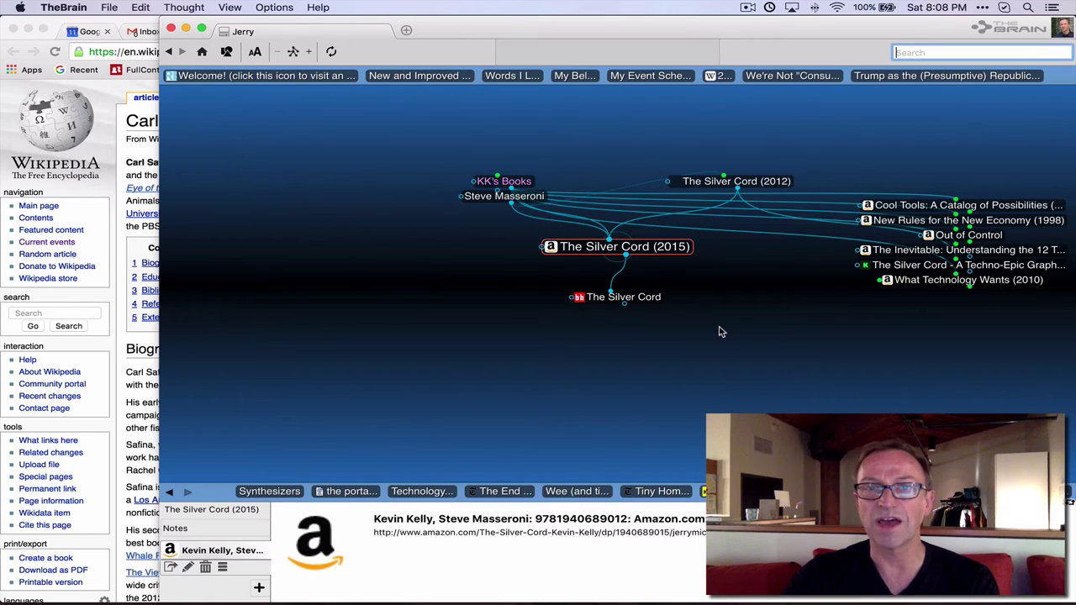
left_click(708, 182)
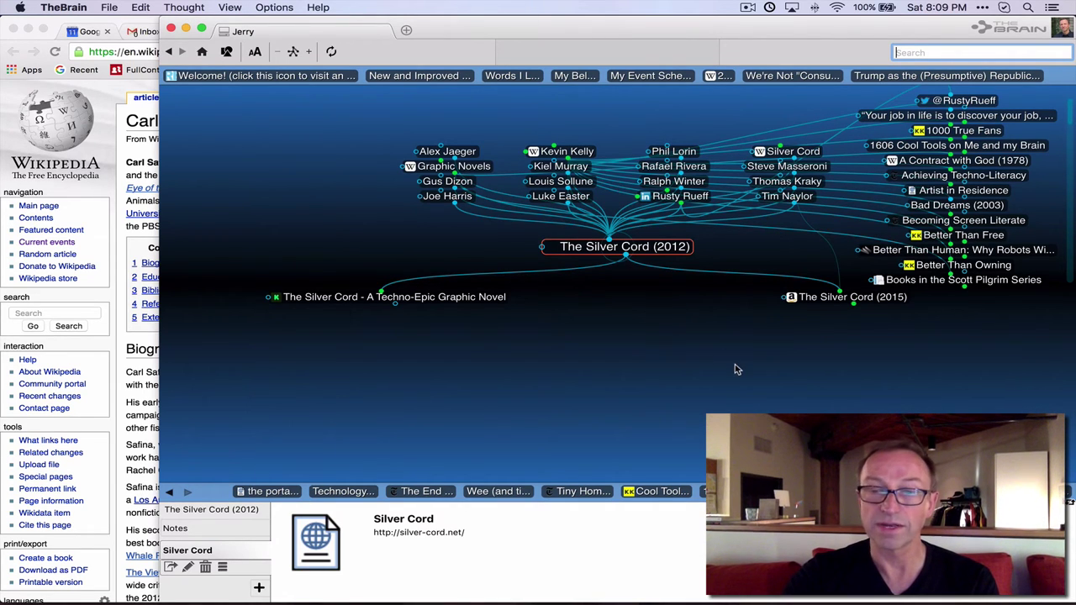
Return through 1606 Cool Tools on Me and my Brain to 1606 New Nodes and open The American Slave Coast.
mouse_move(959, 146)
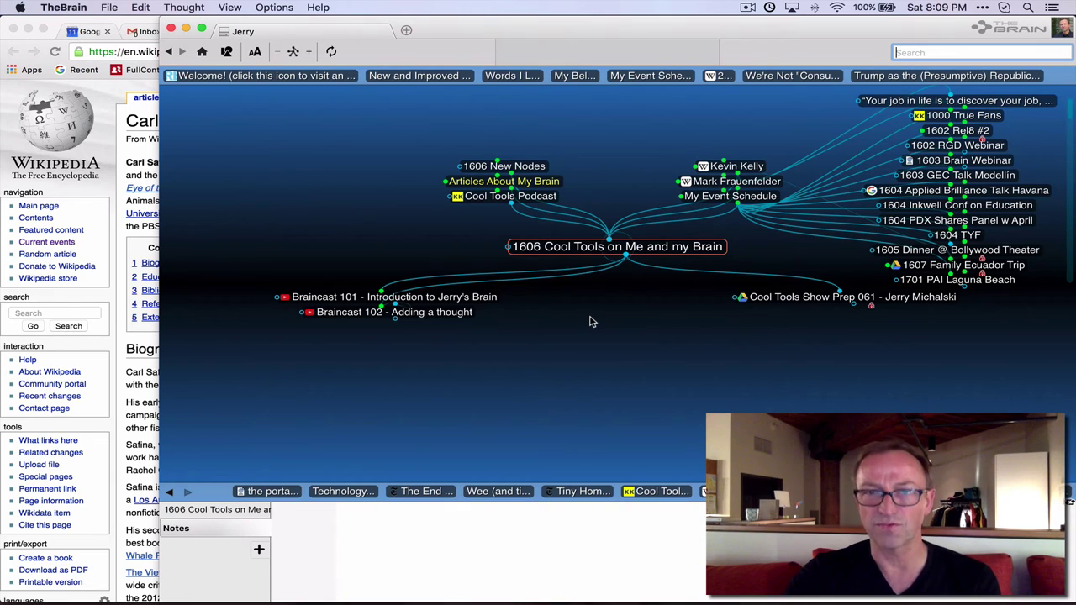
left_click(536, 166)
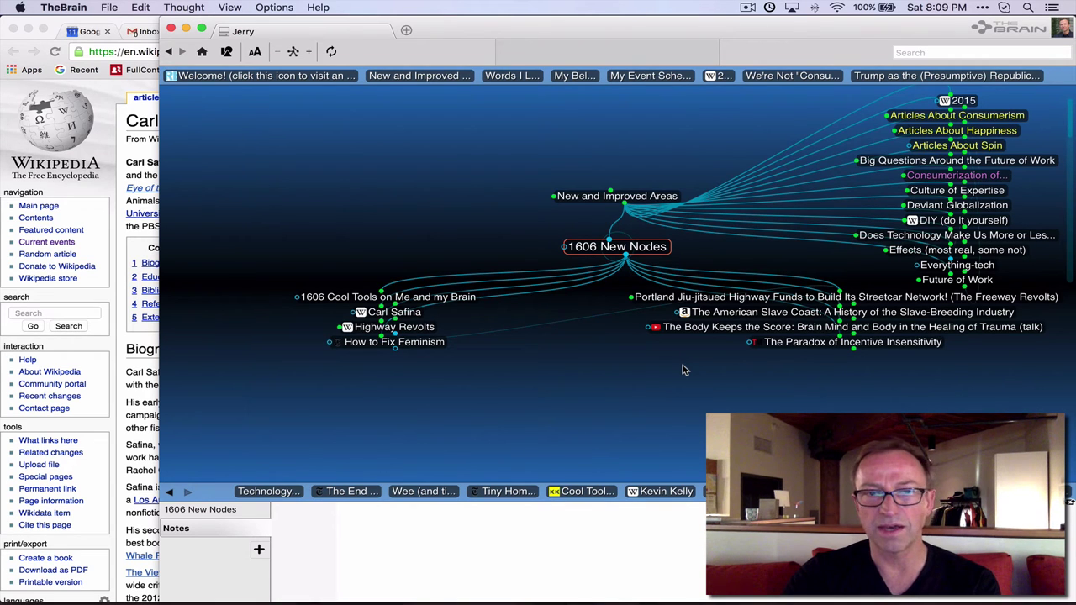
left_click(730, 312)
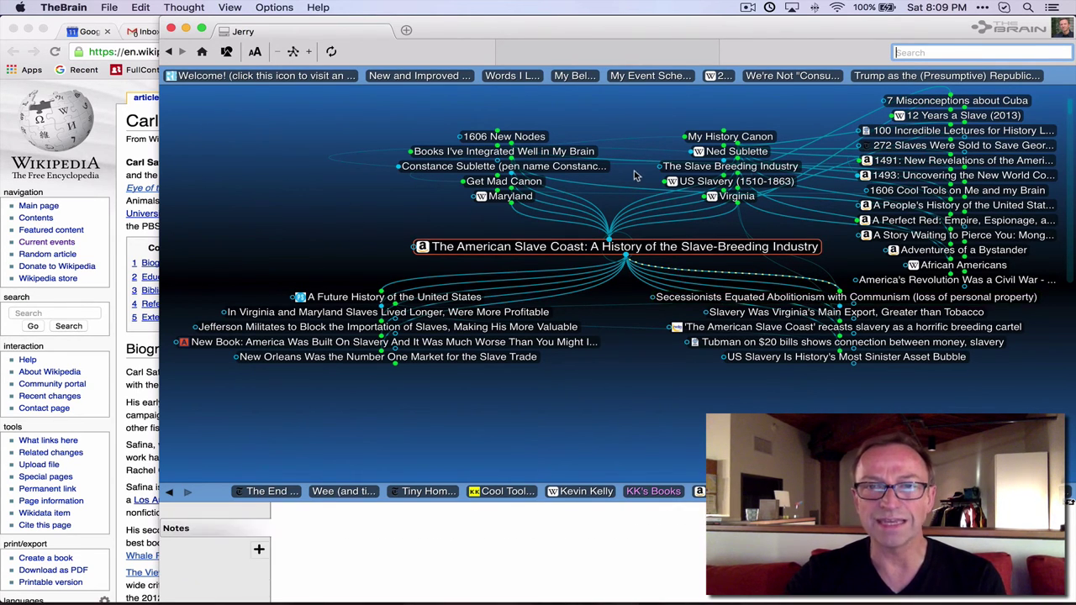
Go back from The American Slave Coast to its parent thought 1606 New Nodes.
key("super+f")
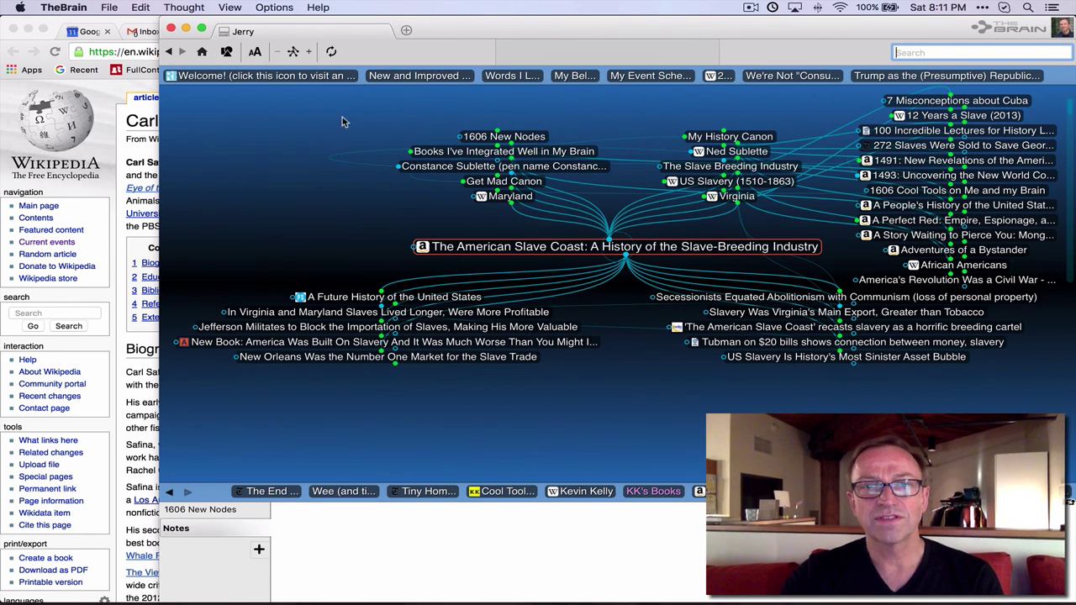
left_click(504, 136)
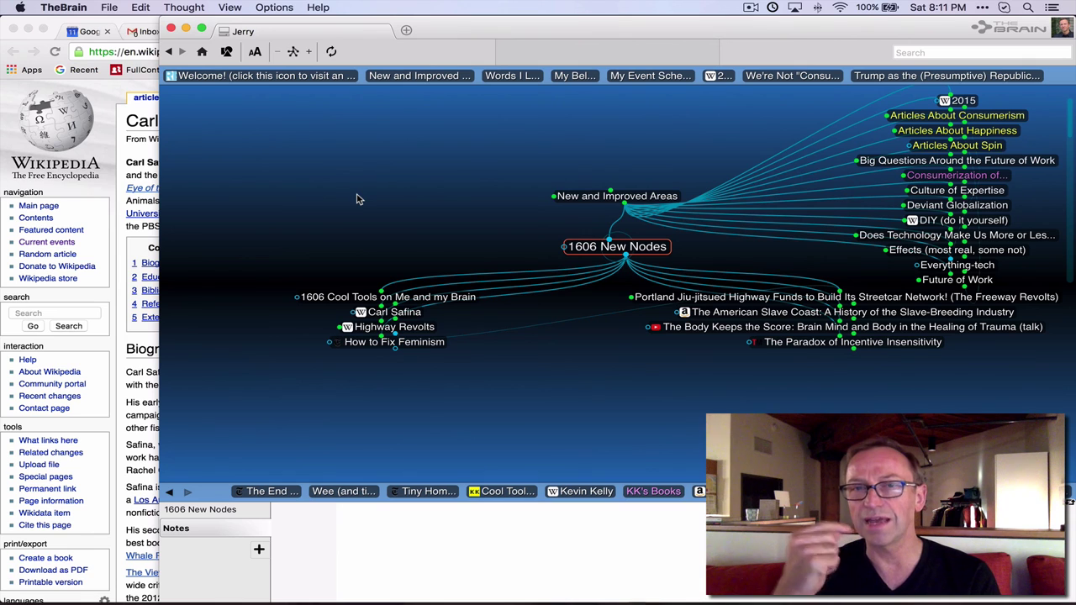
key("super+f")
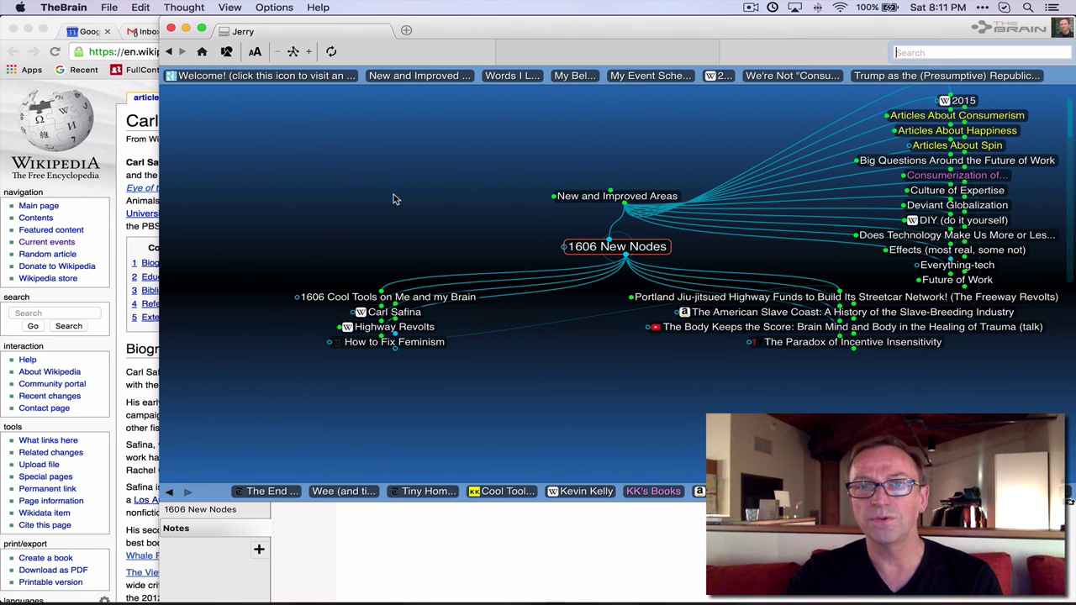